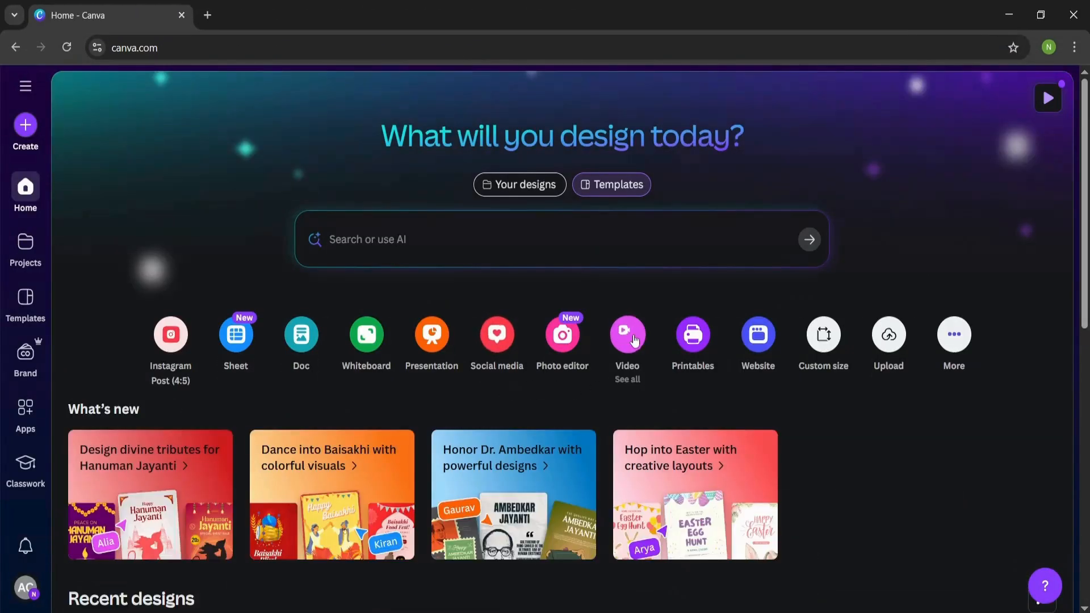
# Create a blank landscape video design and set its background colour to black
pyautogui.click(631, 335)
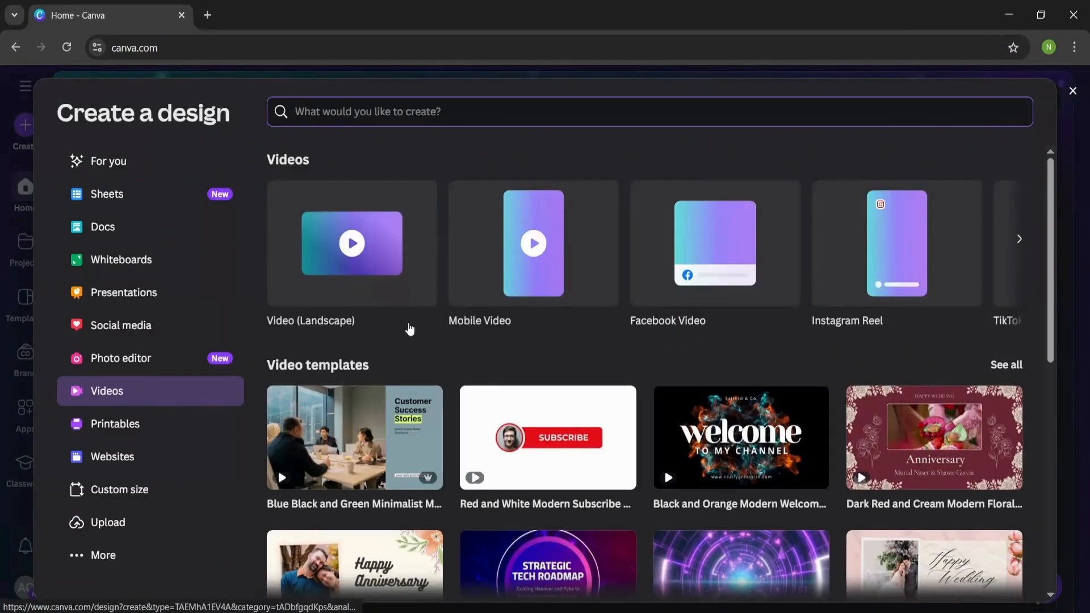
pyautogui.click(381, 281)
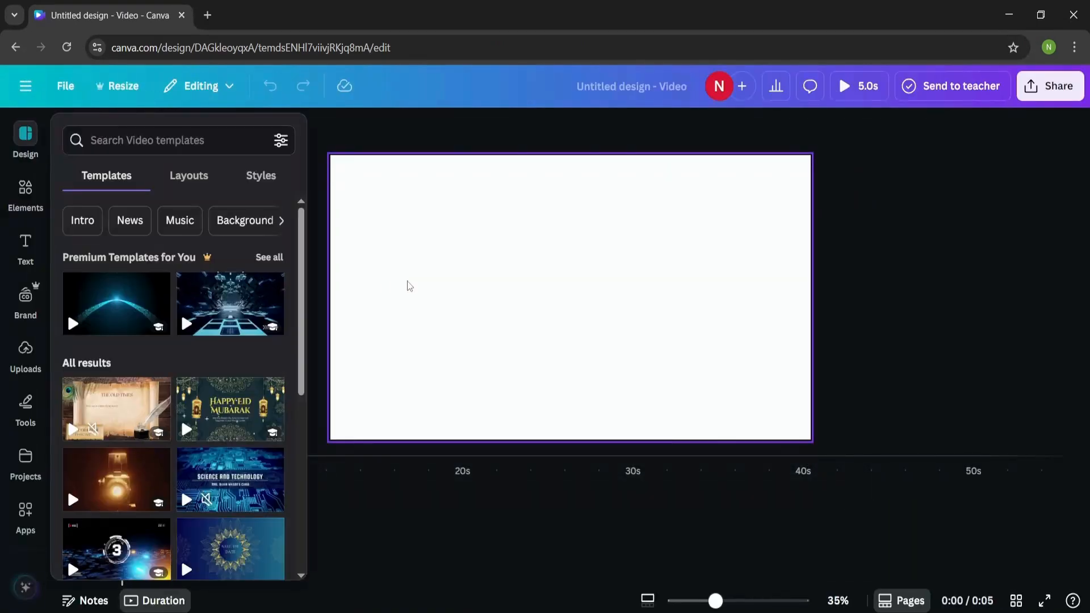
pyautogui.click(527, 130)
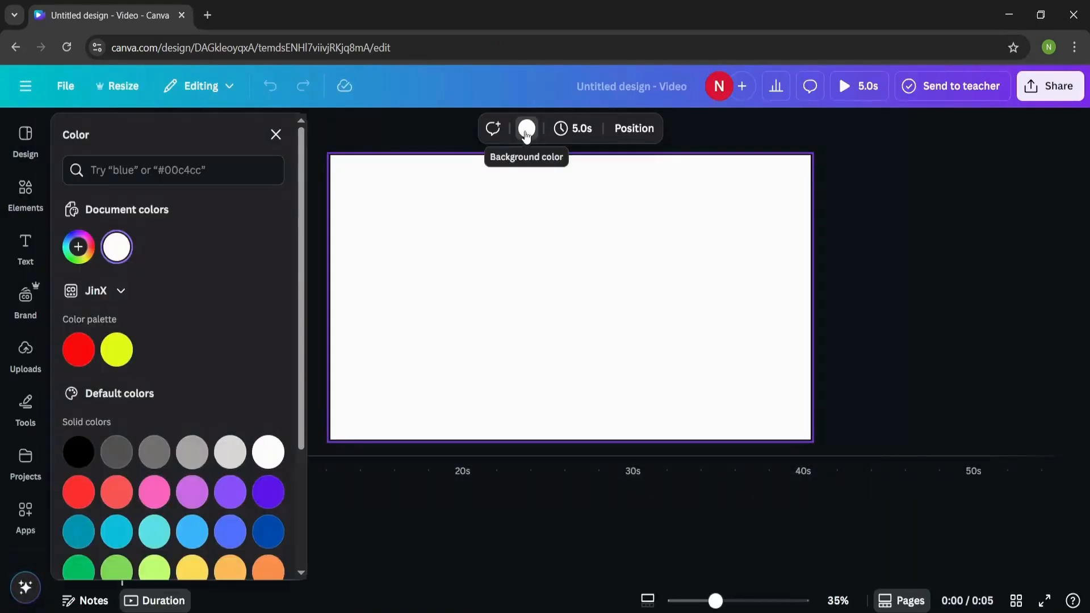
pyautogui.click(80, 454)
# Search the graphics for "education icon" and add the black graduation cap on a light gray circle
pyautogui.click(25, 193)
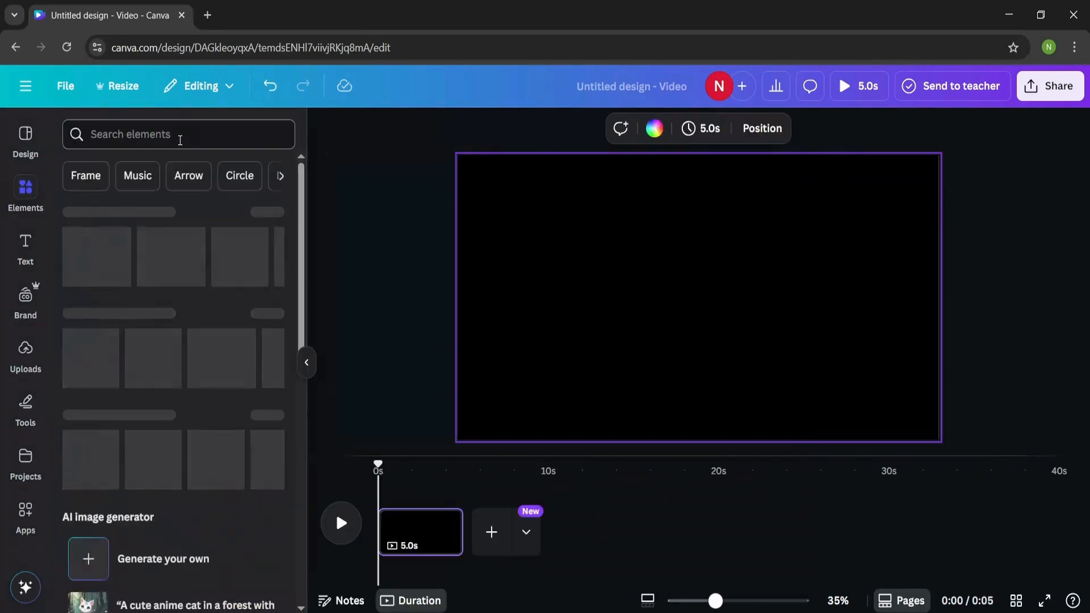
pyautogui.write('education icon')
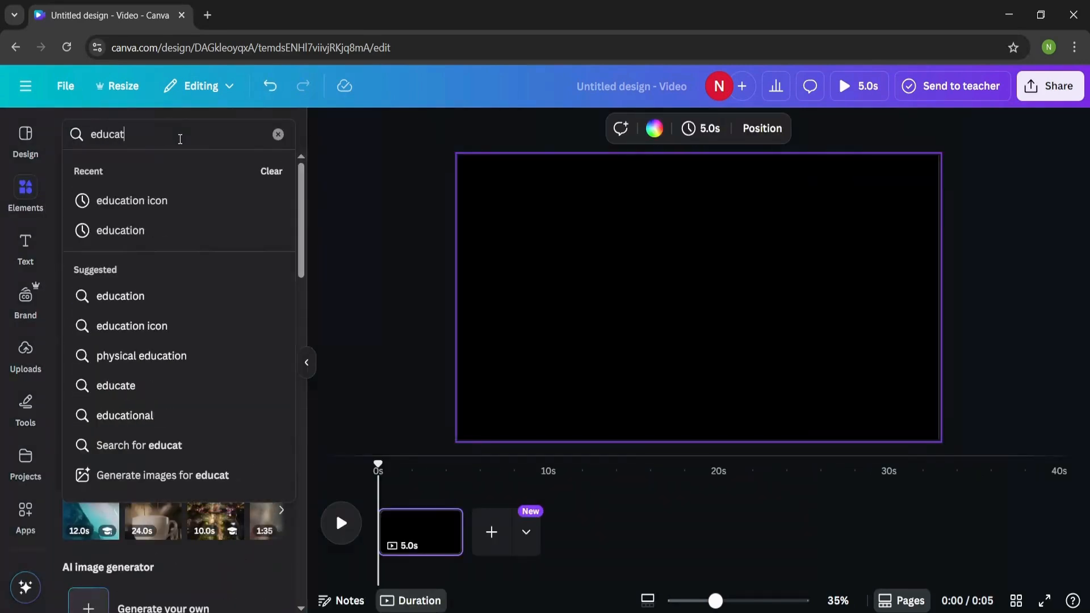
pyautogui.press('Return')
pyautogui.click(272, 245)
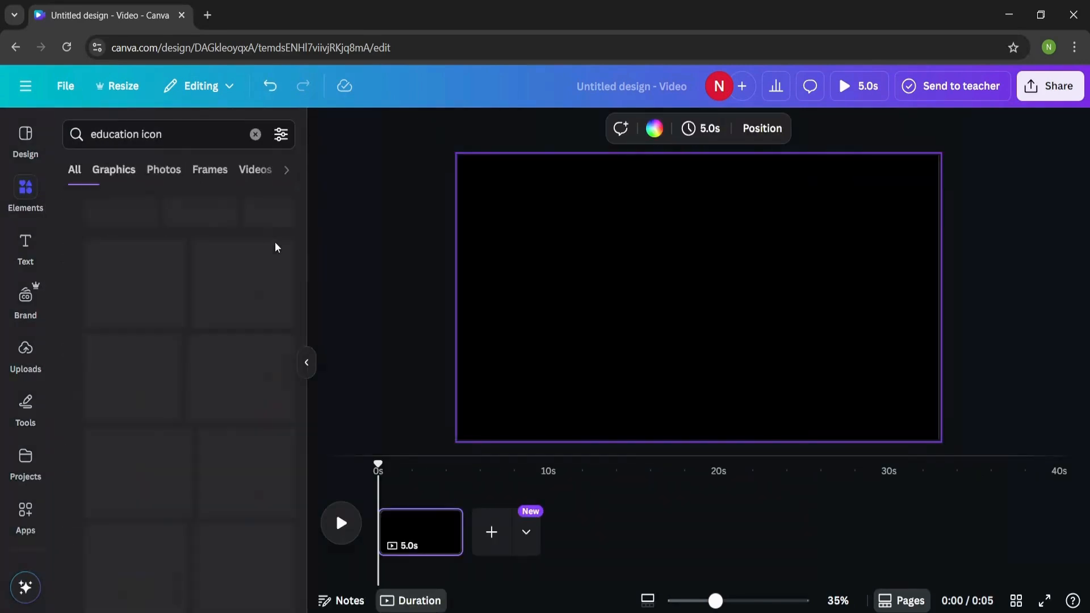
pyautogui.scroll(-10, 209, 357)
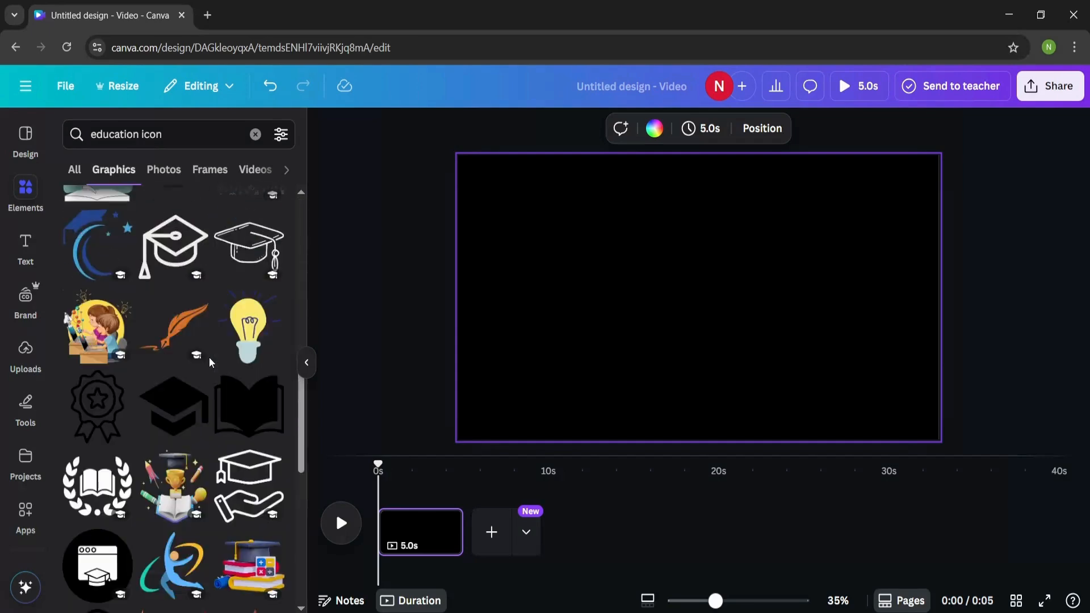
pyautogui.scroll(-8, 209, 357)
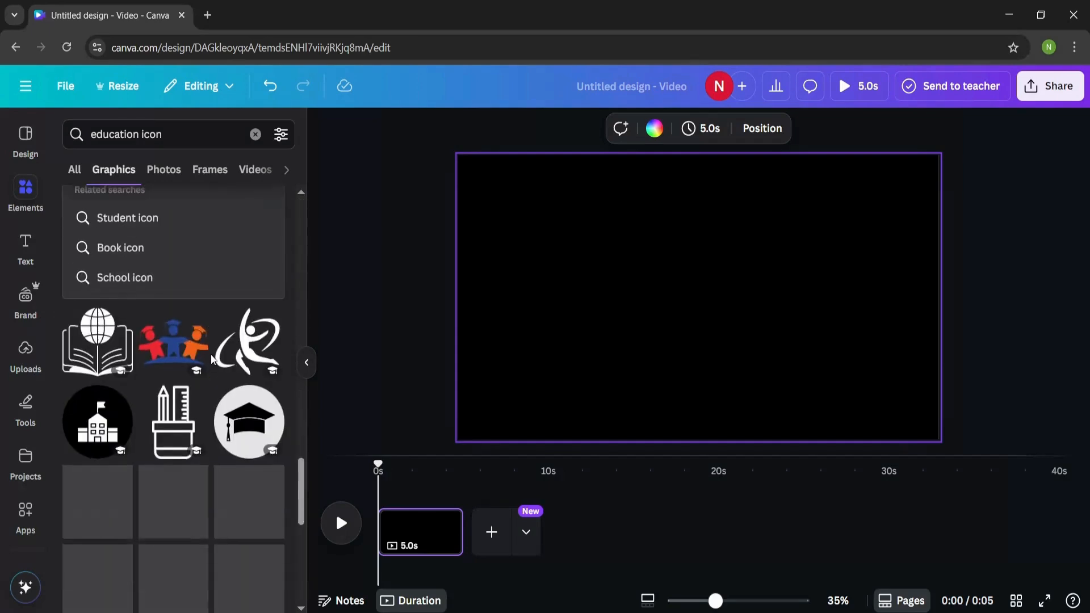
pyautogui.click(249, 421)
# Recolour the graduation cap light gray #e6e6e6 and its circle black, and move the graphic to the upper centre of the page
pyautogui.click(570, 131)
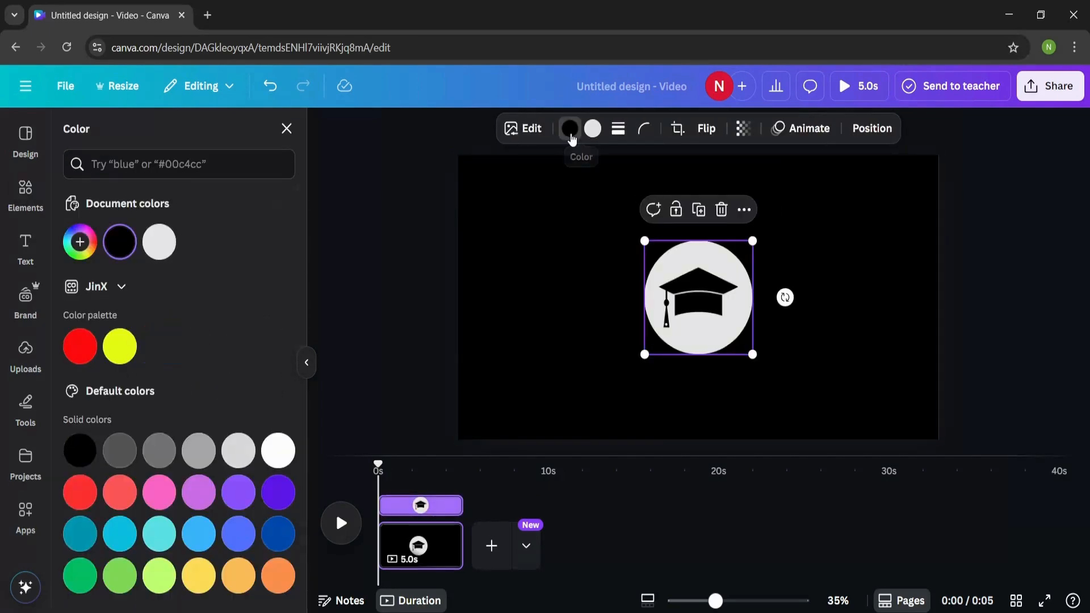
pyautogui.click(159, 242)
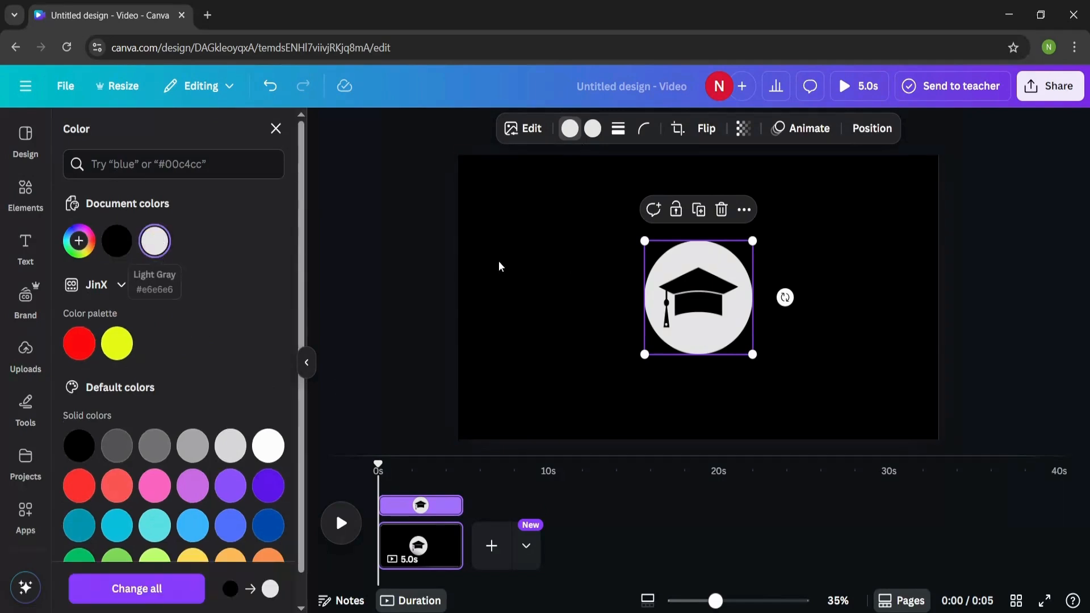
pyautogui.click(593, 132)
pyautogui.click(117, 241)
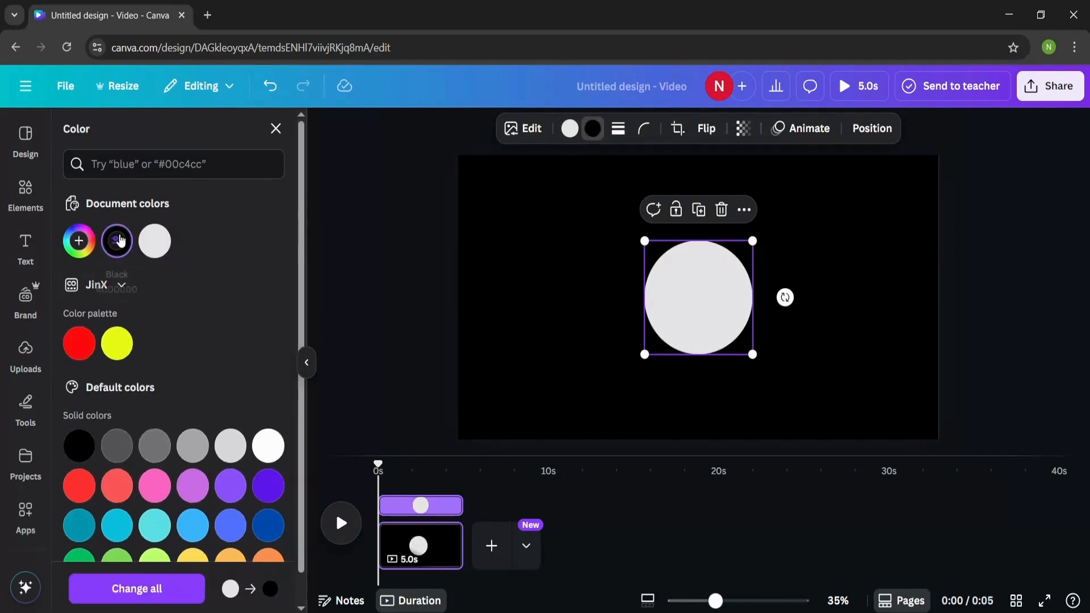
pyautogui.moveTo(722, 329); pyautogui.dragTo(720, 261)
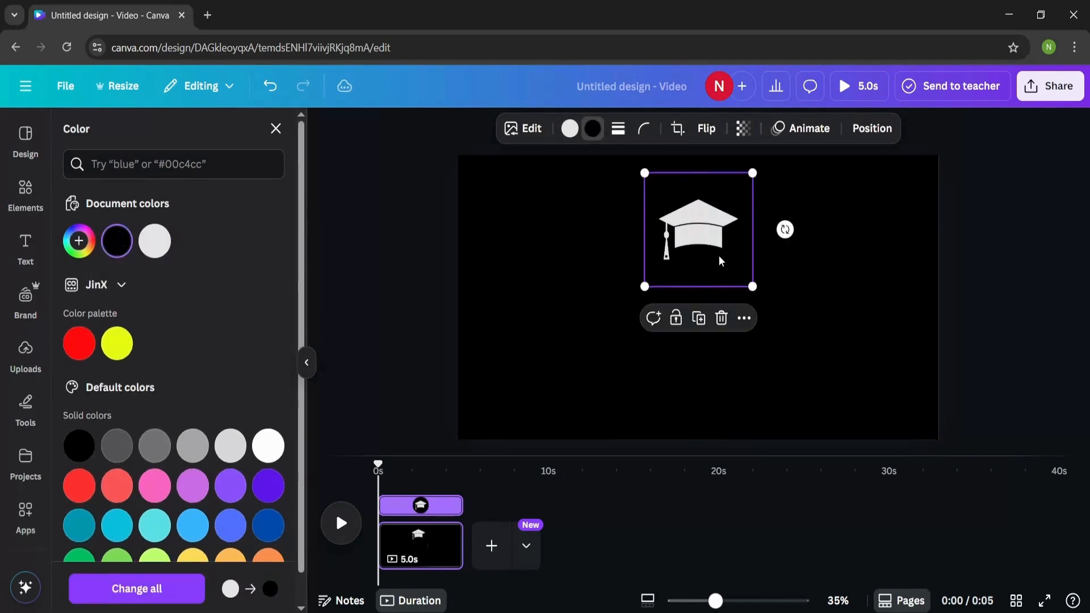
pyautogui.click(825, 319)
# Place the uploaded JC Computer Classes logo on the page below the cap and remove its background
pyautogui.click(25, 349)
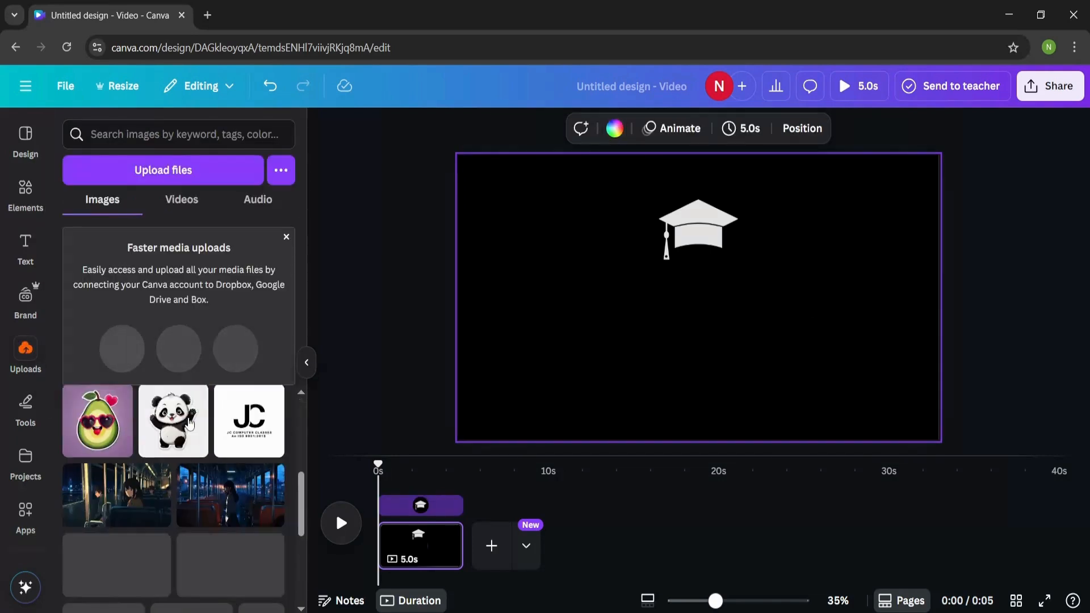
pyautogui.moveTo(250, 428); pyautogui.dragTo(744, 382)
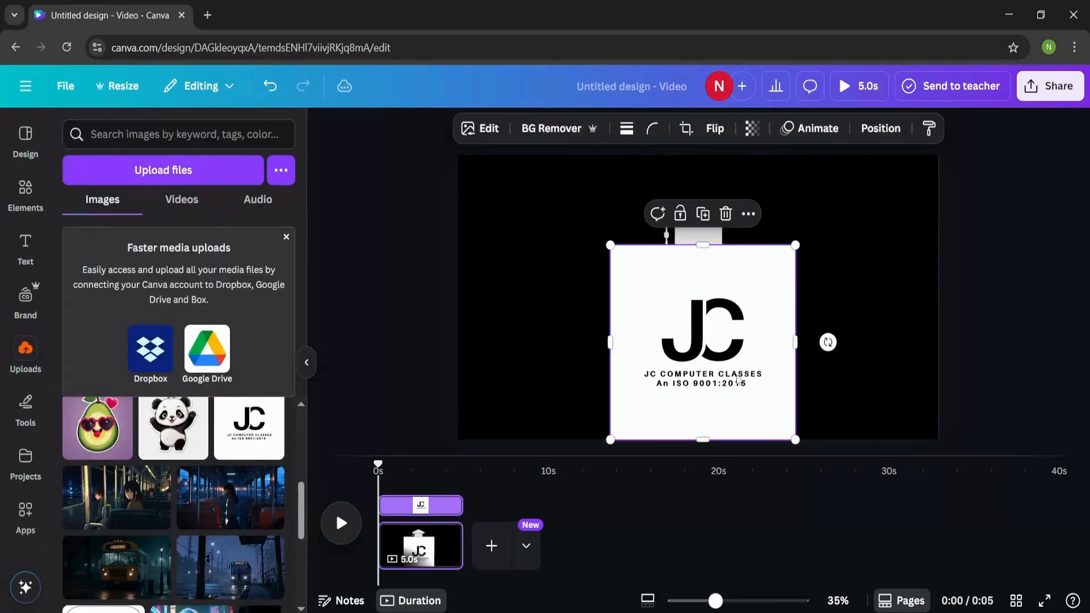
pyautogui.click(558, 128)
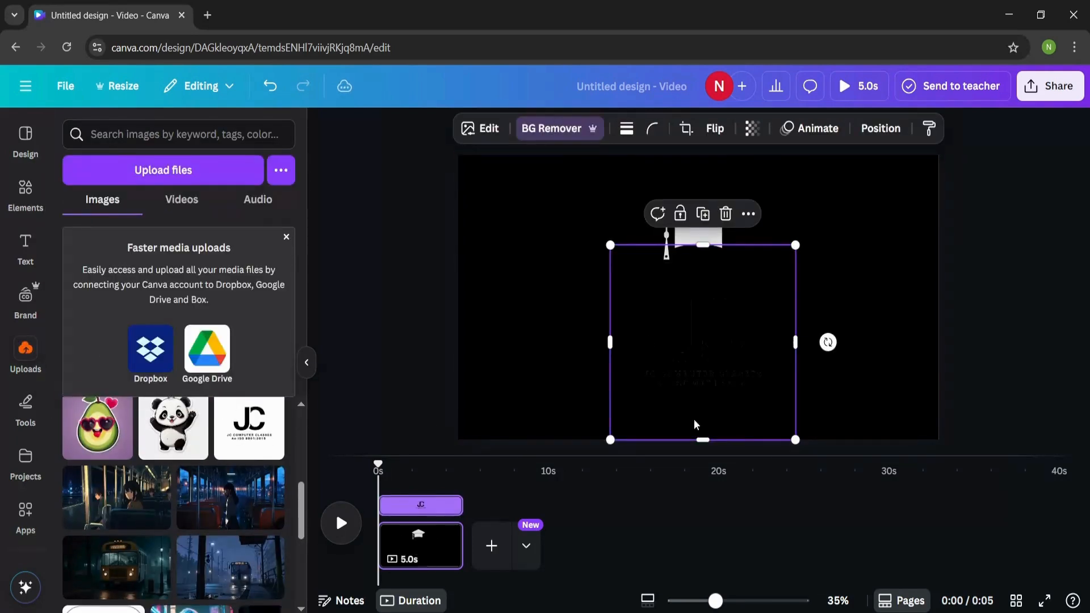
# Apply a custom Duotone effect to the JC logo with the shadows colour set to near-white #F7F1F1
pyautogui.click(478, 129)
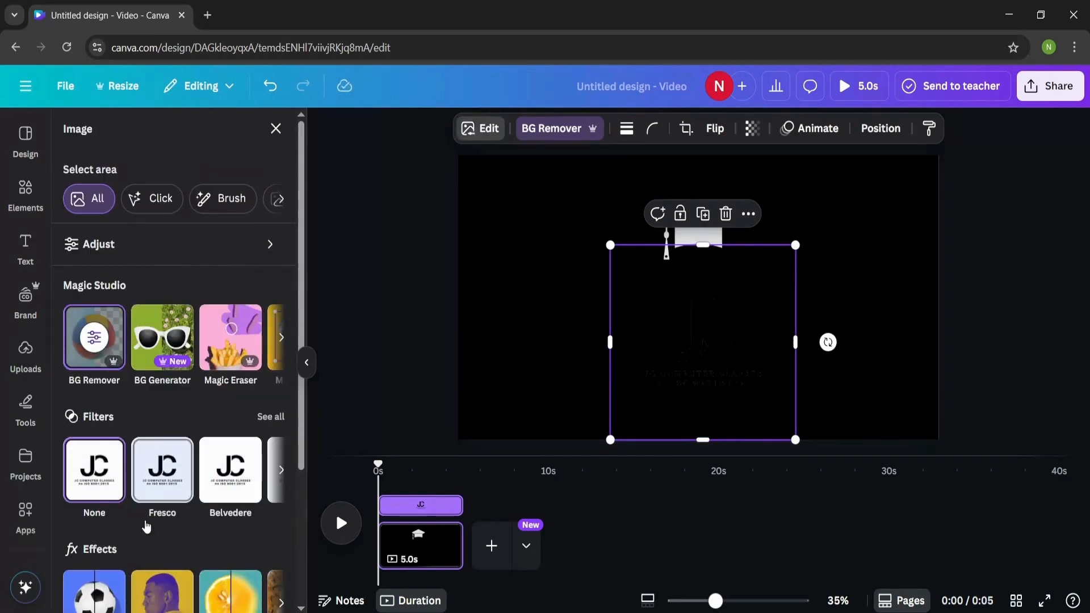
pyautogui.click(151, 594)
pyautogui.click(97, 294)
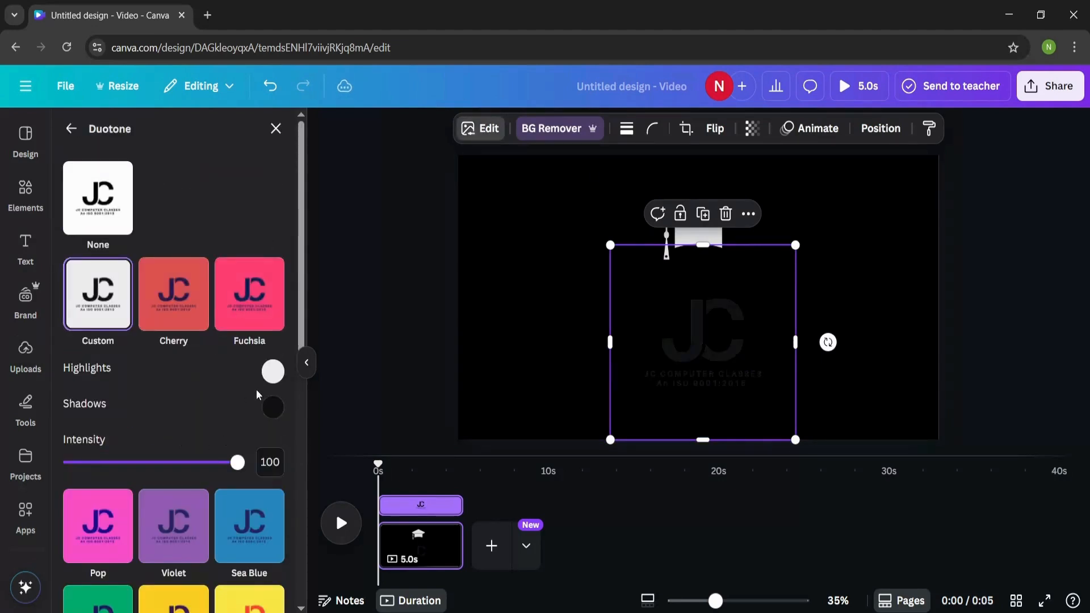
pyautogui.click(273, 372)
pyautogui.click(230, 412)
pyautogui.click(273, 408)
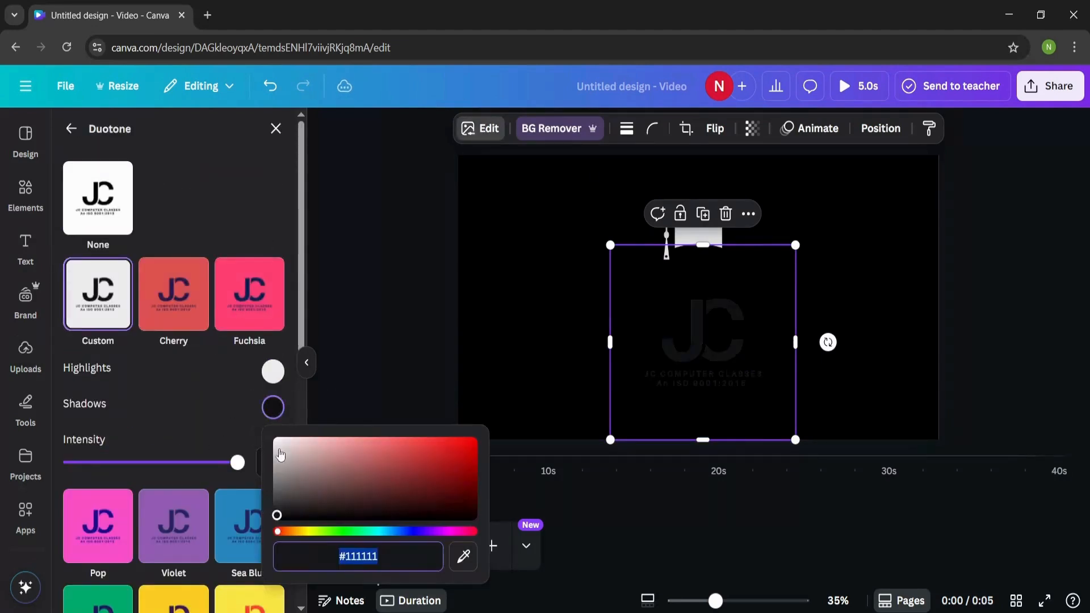
pyautogui.click(278, 441)
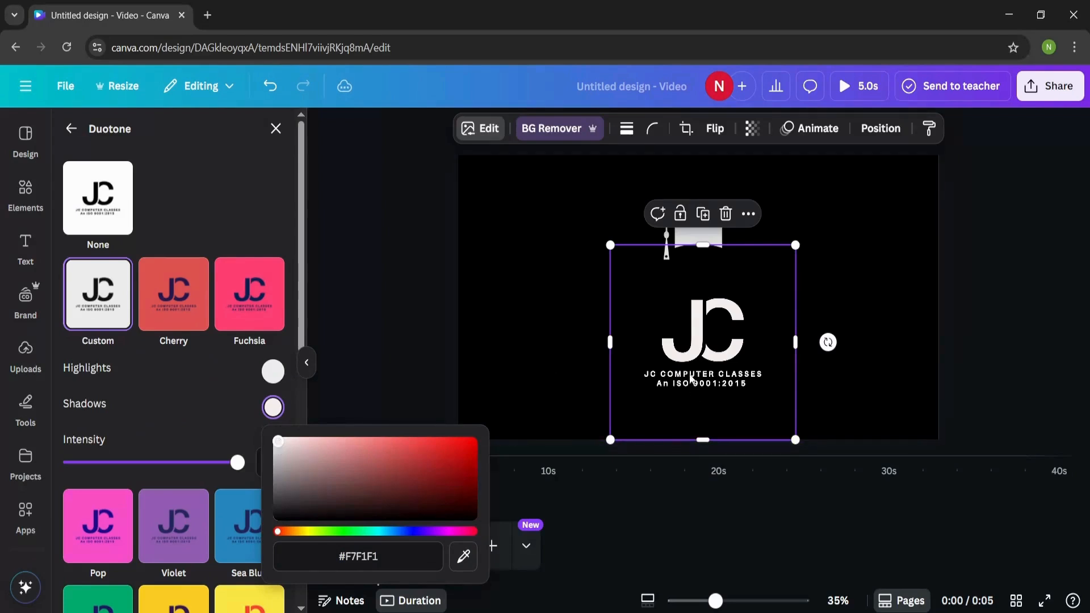
# Crop the logo image on all four sides down to just the JC letters
pyautogui.moveTo(703, 439); pyautogui.dragTo(703, 371)
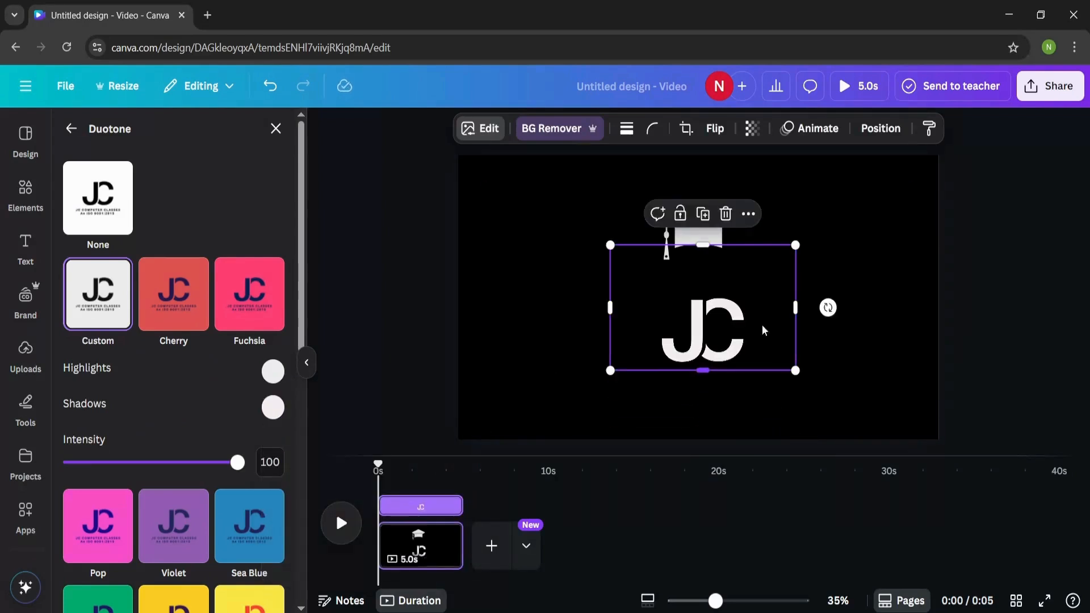
pyautogui.moveTo(791, 306); pyautogui.dragTo(753, 306)
pyautogui.moveTo(611, 308); pyautogui.dragTo(656, 308)
pyautogui.moveTo(704, 245); pyautogui.dragTo(711, 292)
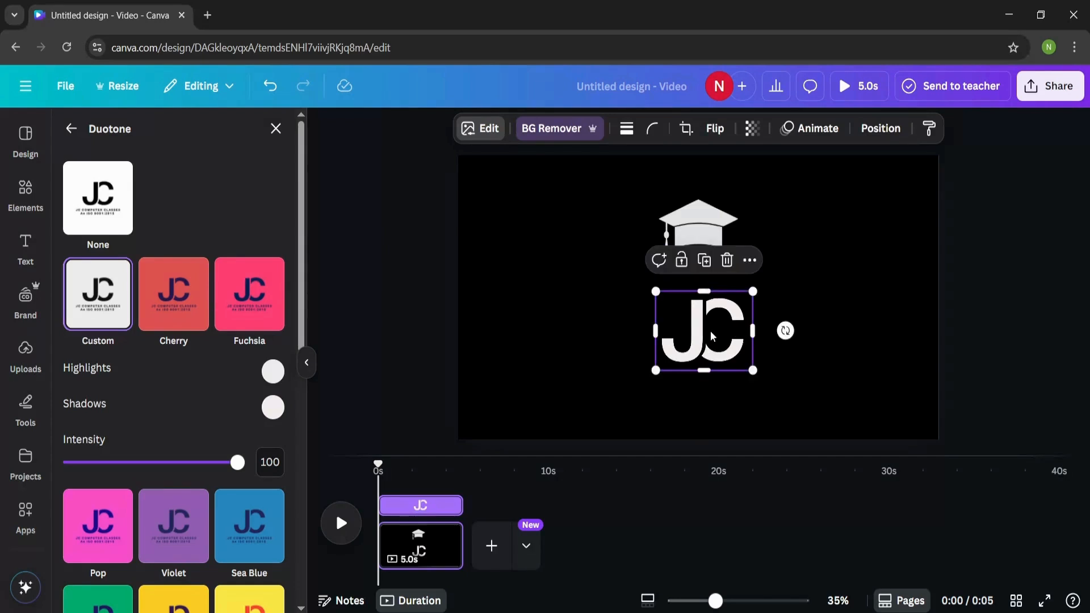
# Shrink the JC letters and position them directly beneath the graduation cap
pyautogui.moveTo(710, 336); pyautogui.dragTo(705, 292)
pyautogui.moveTo(741, 326); pyautogui.dragTo(701, 270)
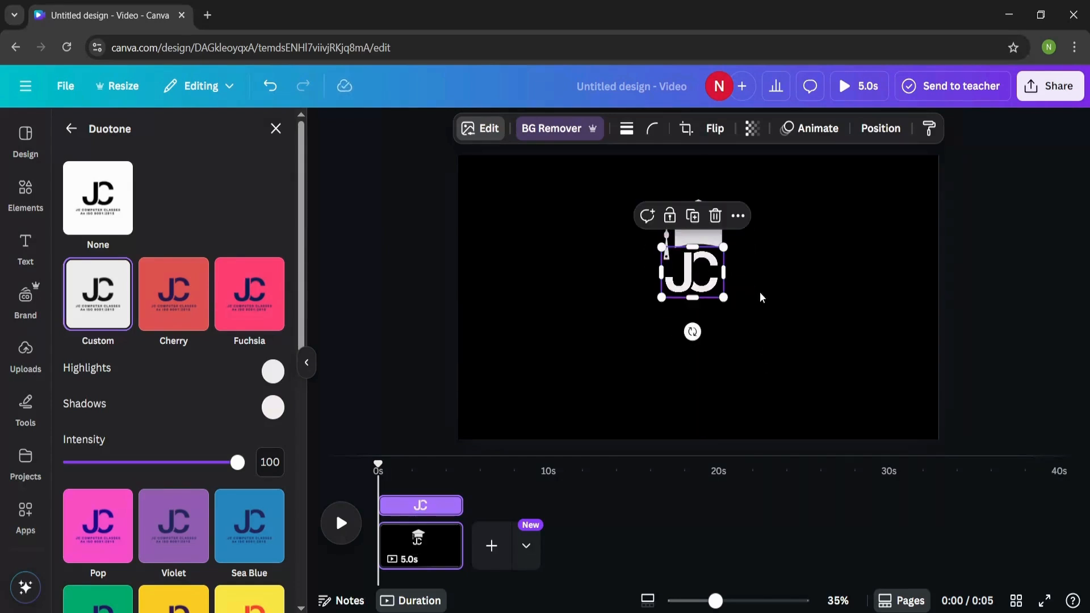
pyautogui.click(759, 297)
# Add a subheading reading "JC Computer Classes" and place it just below the JC letters
pyautogui.click(27, 262)
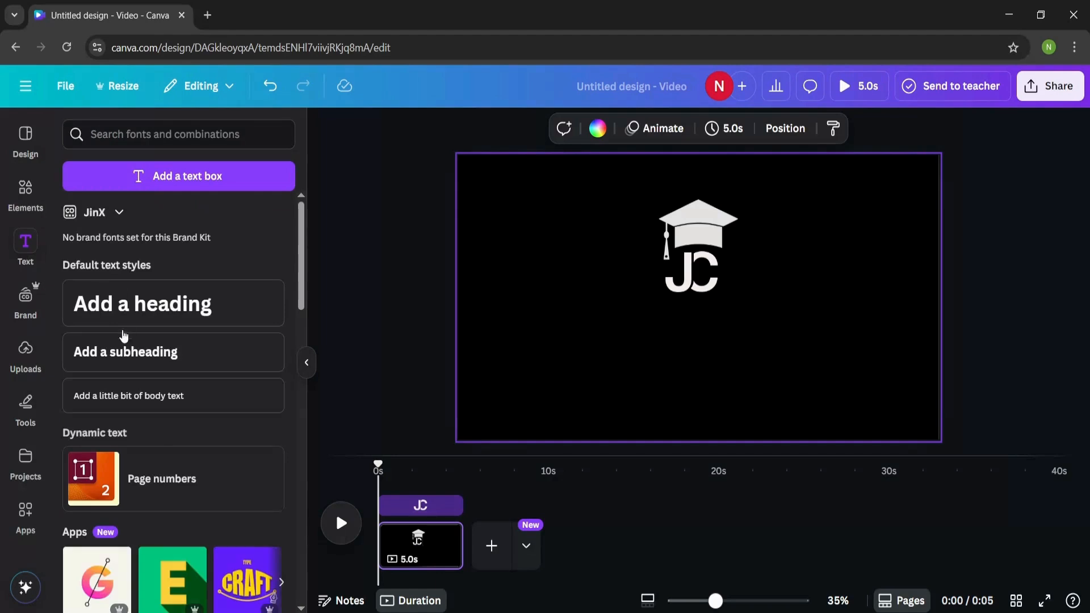
pyautogui.click(127, 352)
pyautogui.write('JC Computer C')
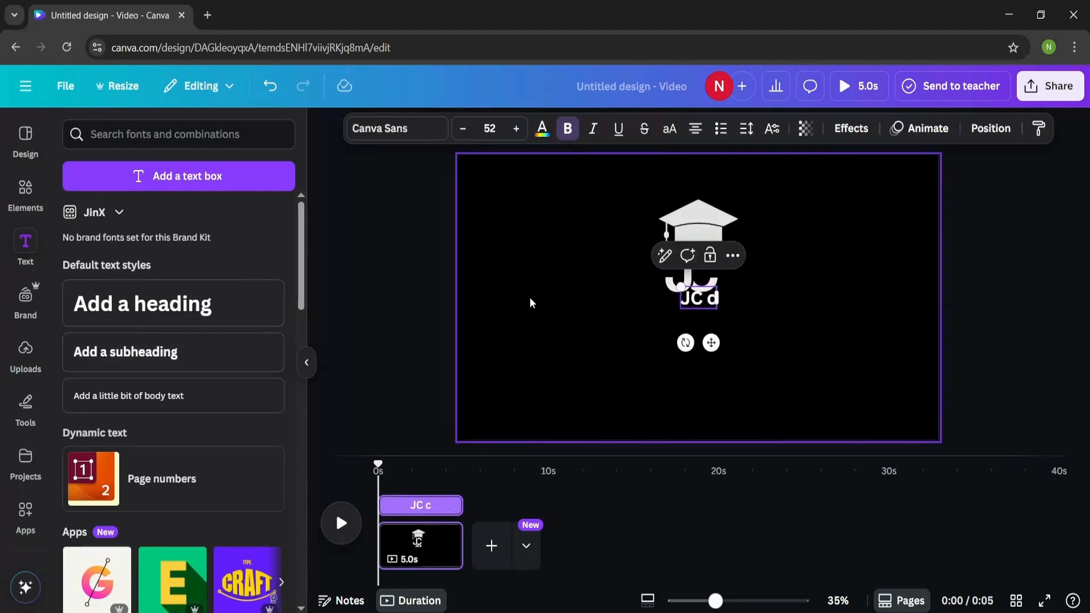
pyautogui.write('lasses')
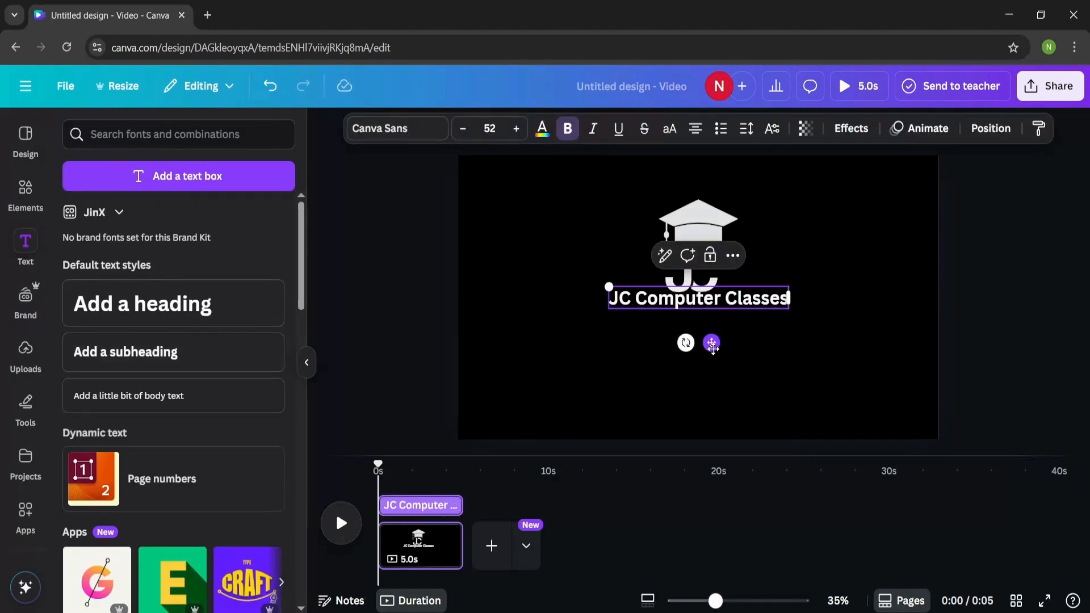
pyautogui.moveTo(712, 345); pyautogui.dragTo(717, 360)
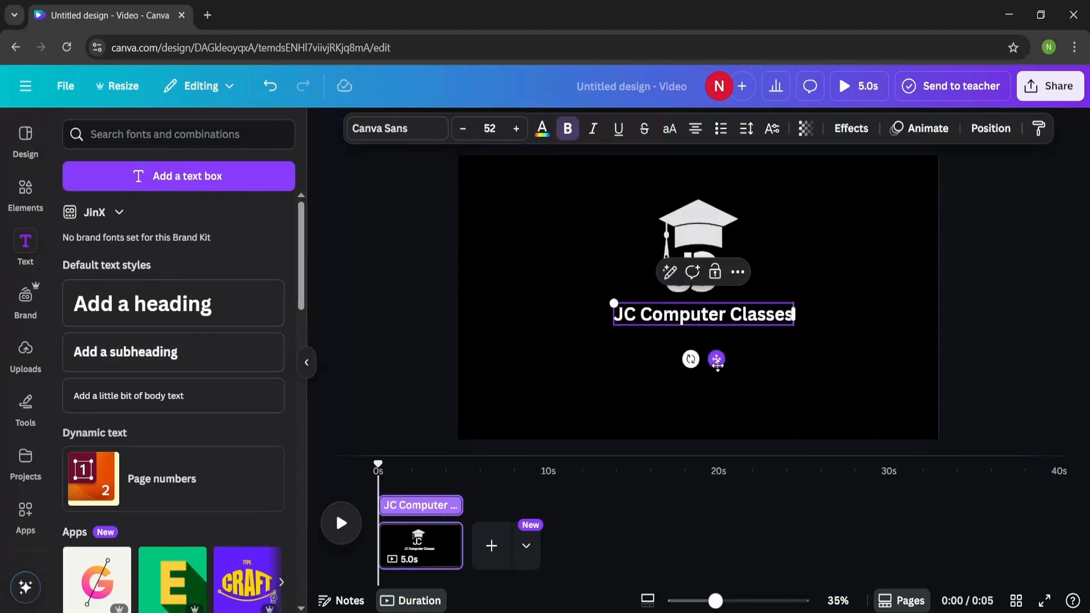
# Set the JC Computer Classes text in Cinzel, scale it down to size 48.2 and move it slightly up beneath the letters
pyautogui.click(390, 129)
pyautogui.scroll(-4, 276, 438)
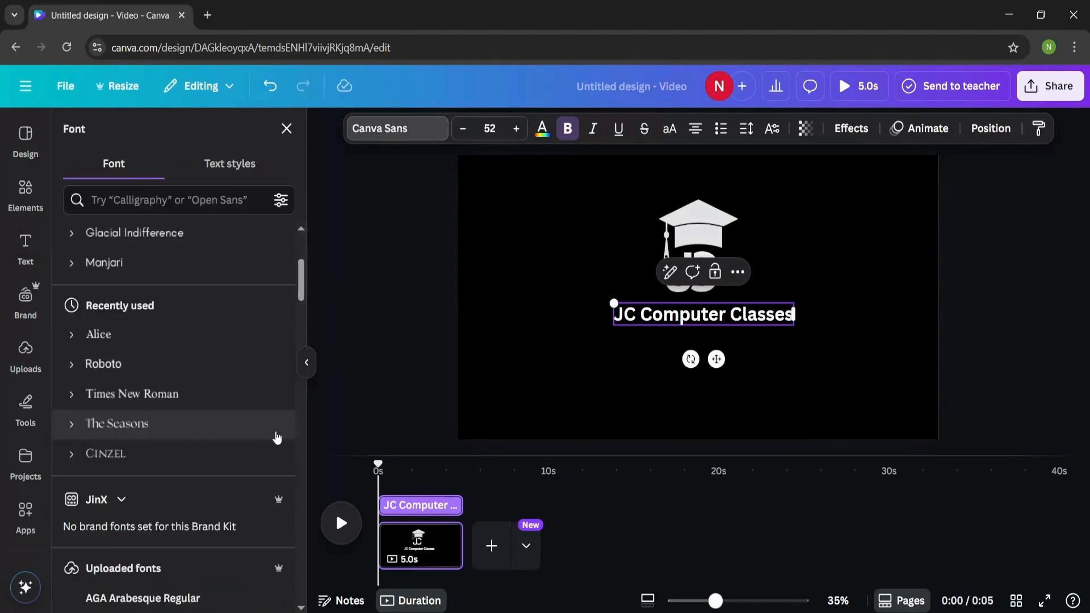
pyautogui.click(273, 454)
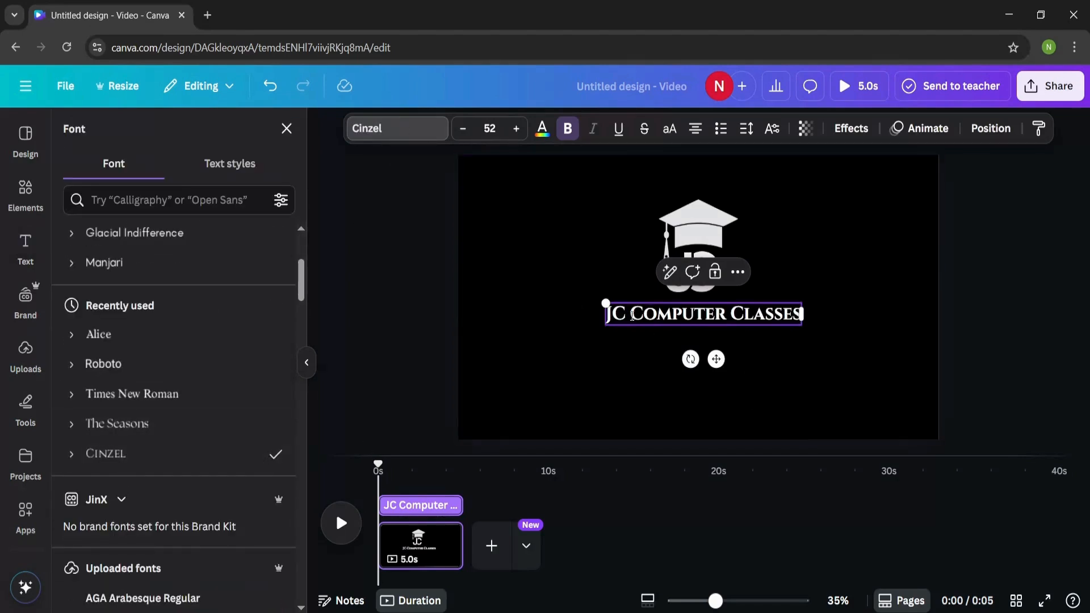
pyautogui.moveTo(606, 304); pyautogui.dragTo(621, 306)
pyautogui.moveTo(727, 358); pyautogui.dragTo(720, 351)
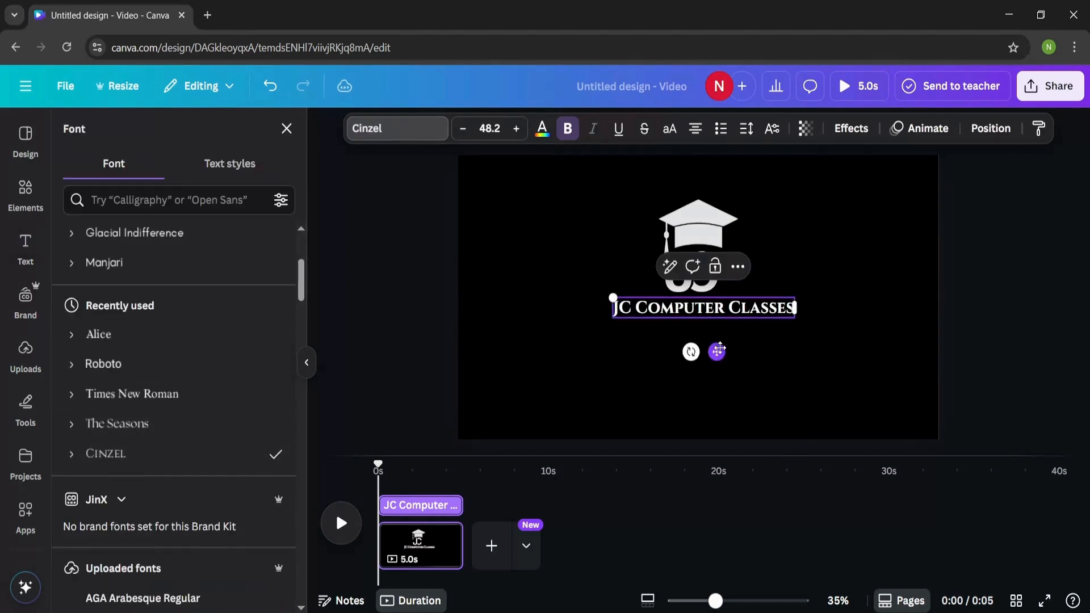
pyautogui.click(758, 392)
# Duplicate the JC Computer Classes text directly below itself and change the copy's wording to "JCC Official"
pyautogui.click(728, 307)
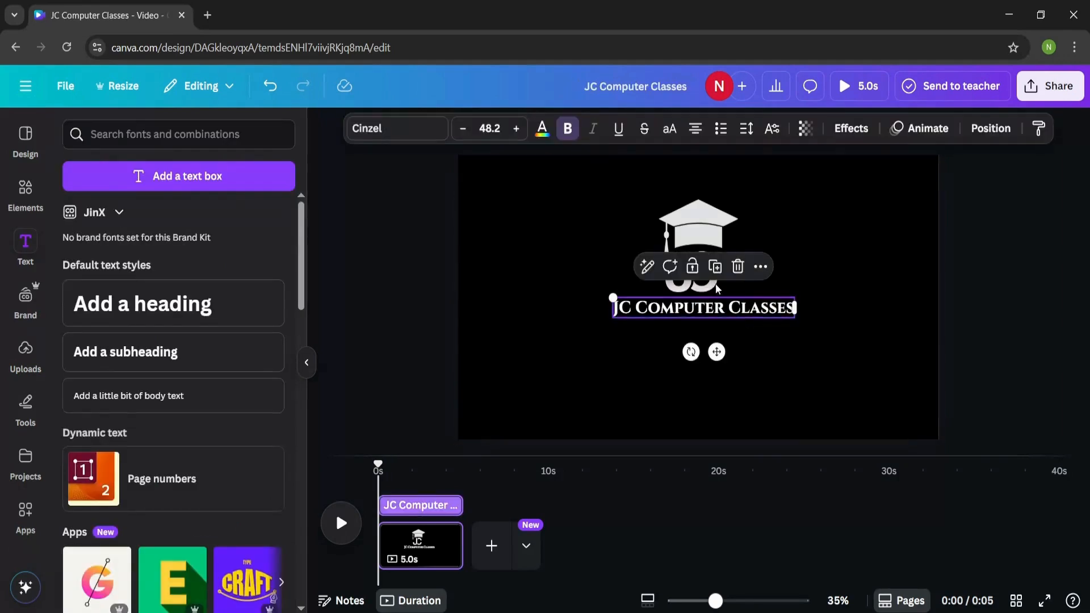
pyautogui.click(715, 266)
pyautogui.moveTo(719, 314); pyautogui.dragTo(717, 327)
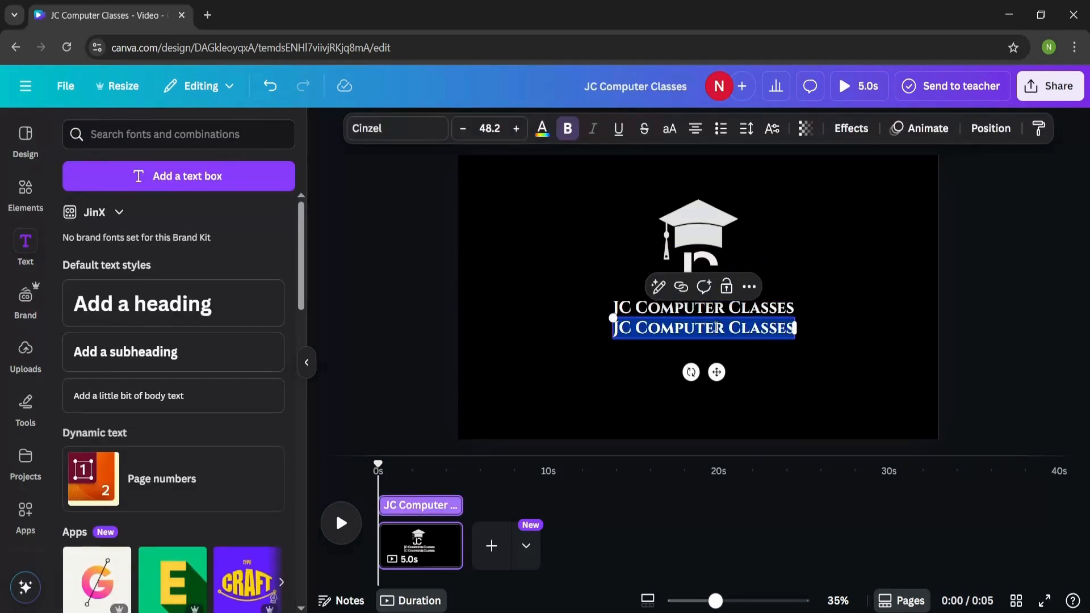
pyautogui.write('JCC O')
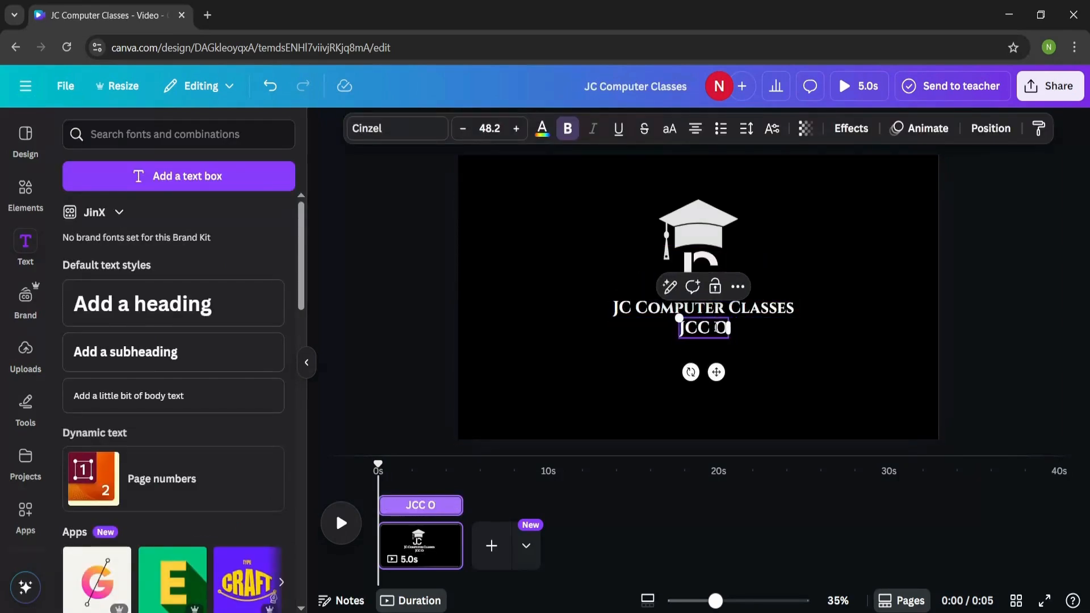
pyautogui.write('fficial')
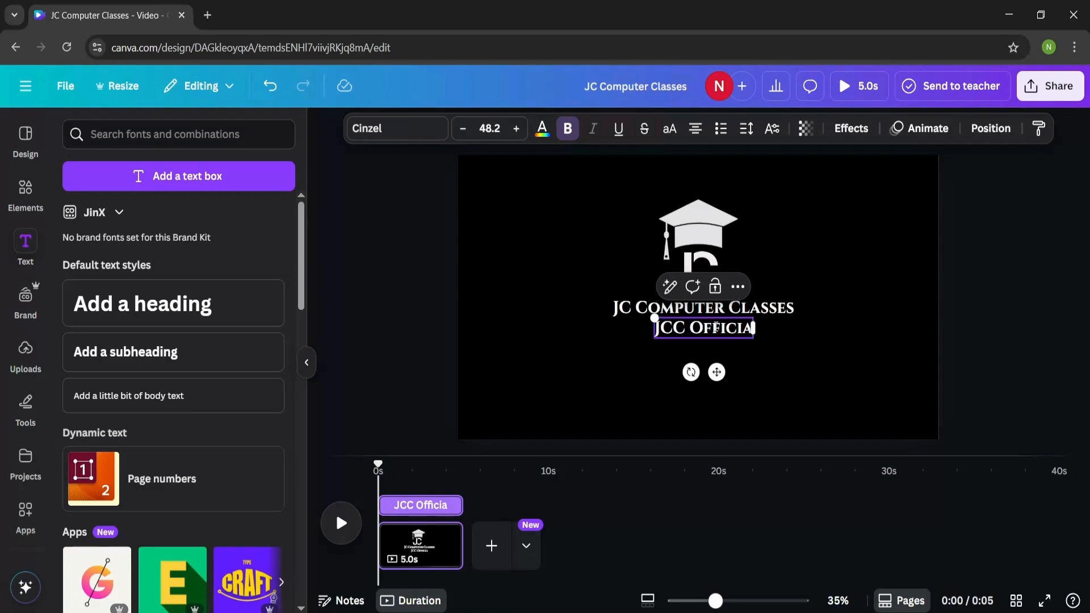
# Change the font of the JCC Official text to Oswald
pyautogui.click(398, 128)
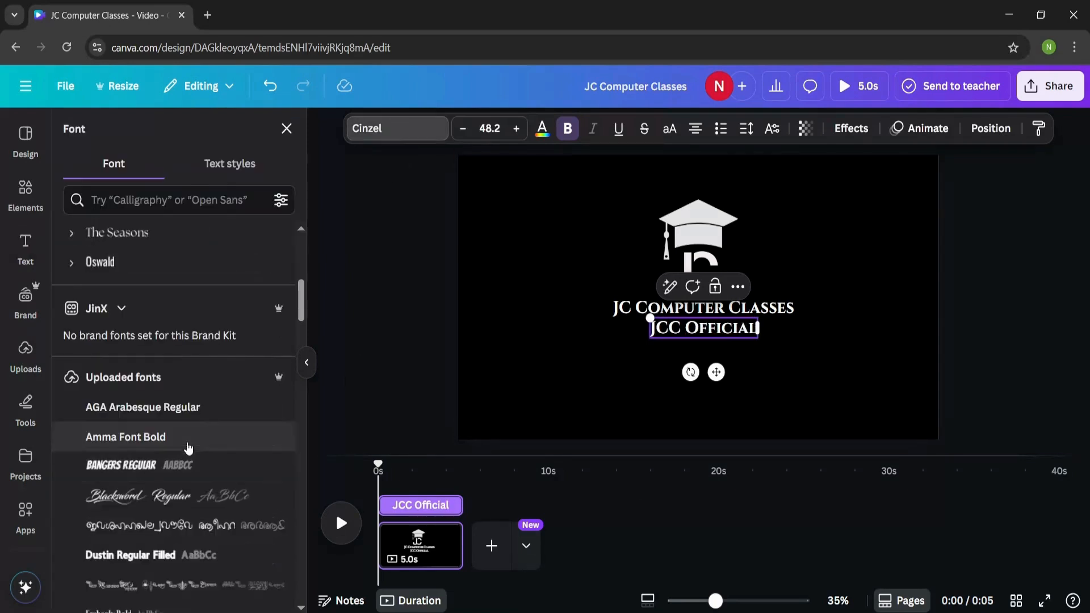
pyautogui.click(163, 271)
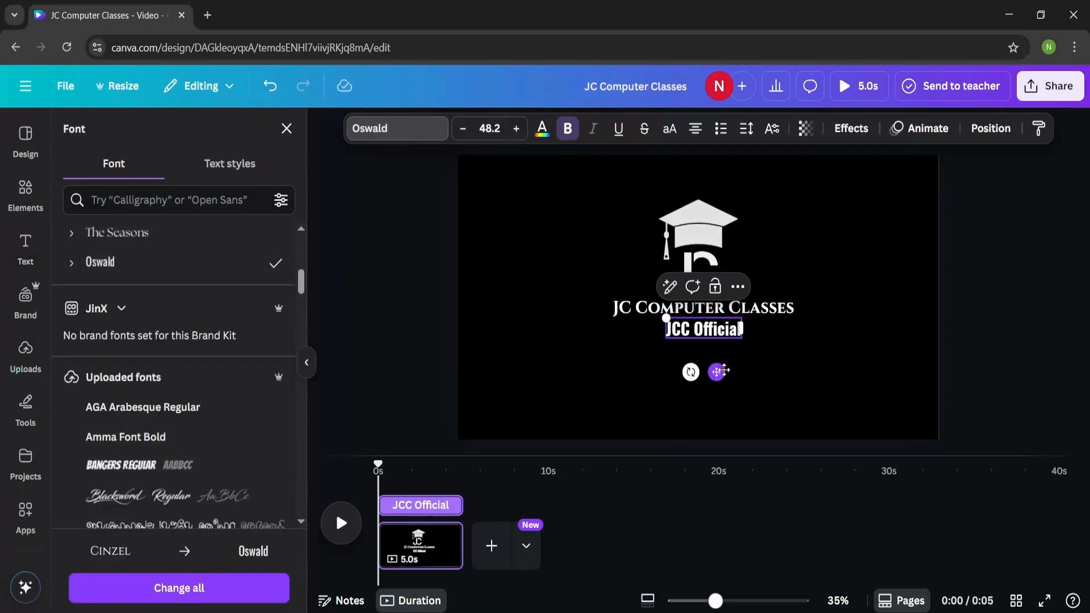
# Scale the JCC Official text down to size 41.1, keeping it beneath JC Computer Classes
pyautogui.moveTo(660, 319); pyautogui.dragTo(727, 328)
pyautogui.click(786, 365)
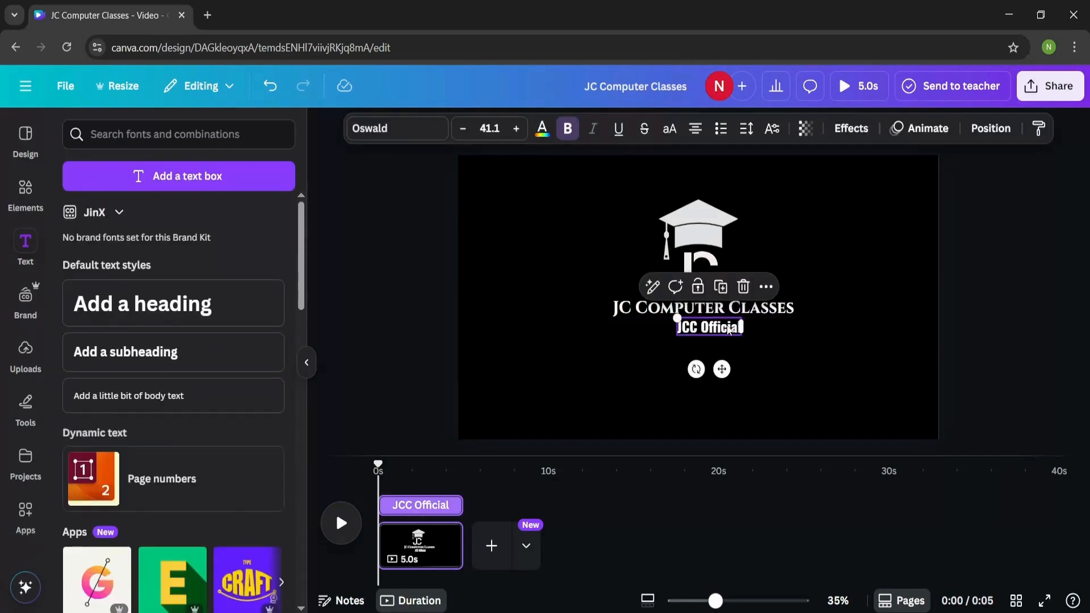
pyautogui.click(757, 360)
# Search the graphics for "youtube icon" and add the red rectangular play-button icon to the page
pyautogui.click(25, 193)
pyautogui.tripleClick(147, 135)
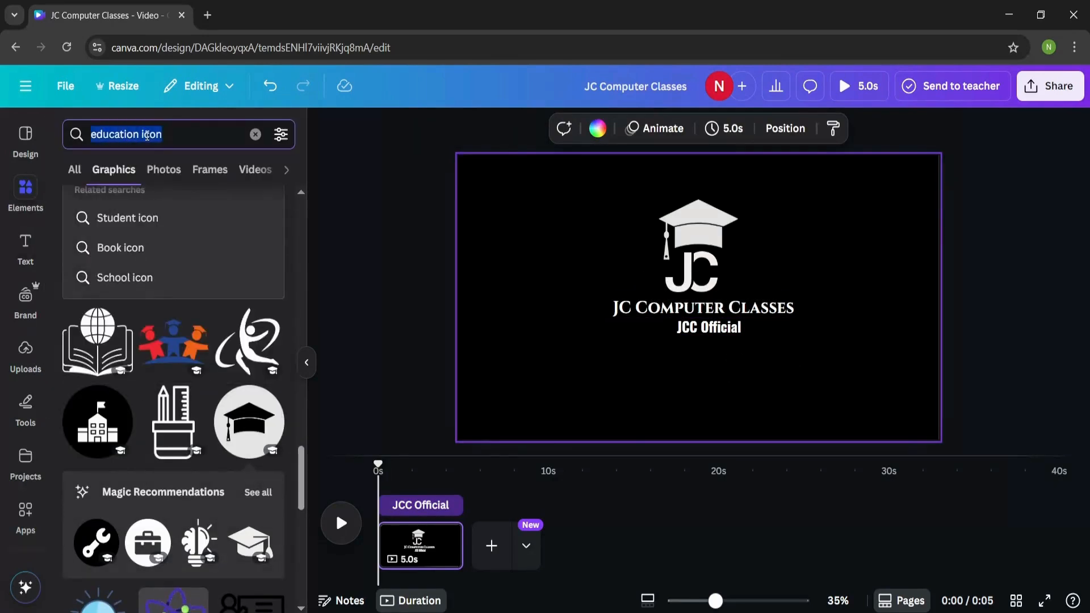
pyautogui.write('youtube l')
pyautogui.write('con')
pyautogui.press('Return')
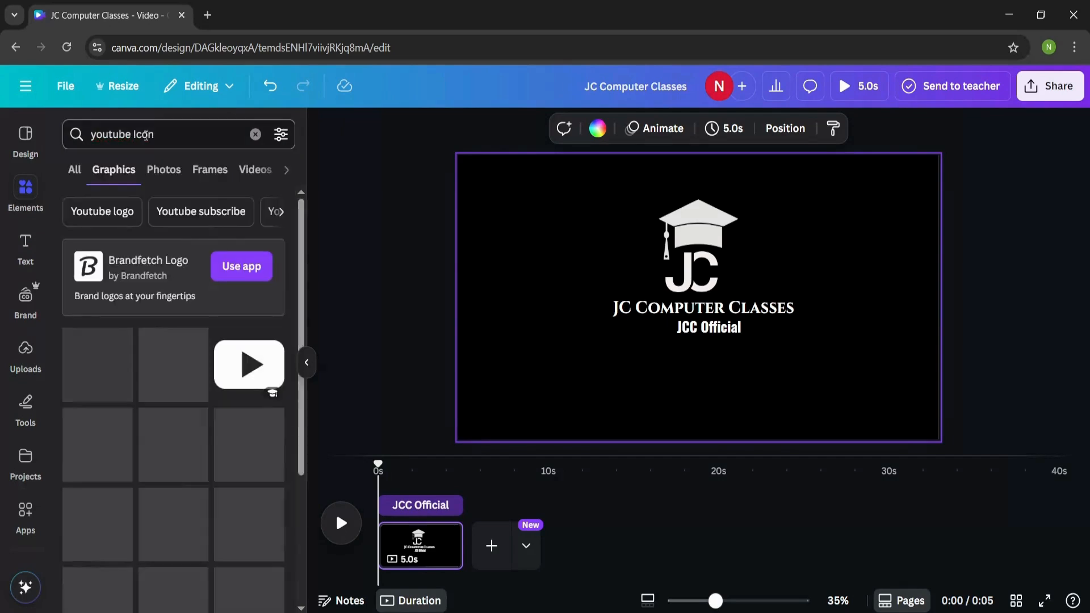
pyautogui.click(98, 364)
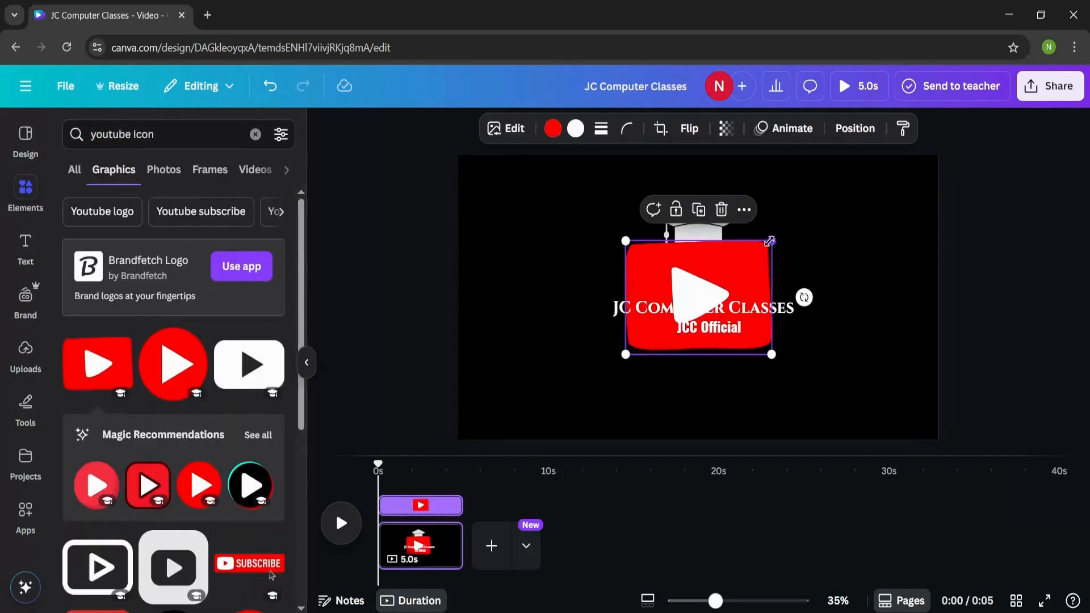
# Shrink the YouTube icon to the text height and place it just left of JCC Official
pyautogui.moveTo(771, 241); pyautogui.dragTo(651, 336)
pyautogui.moveTo(651, 392); pyautogui.dragTo(670, 375)
pyautogui.moveTo(669, 318); pyautogui.dragTo(662, 322)
pyautogui.moveTo(664, 370); pyautogui.dragTo(673, 368)
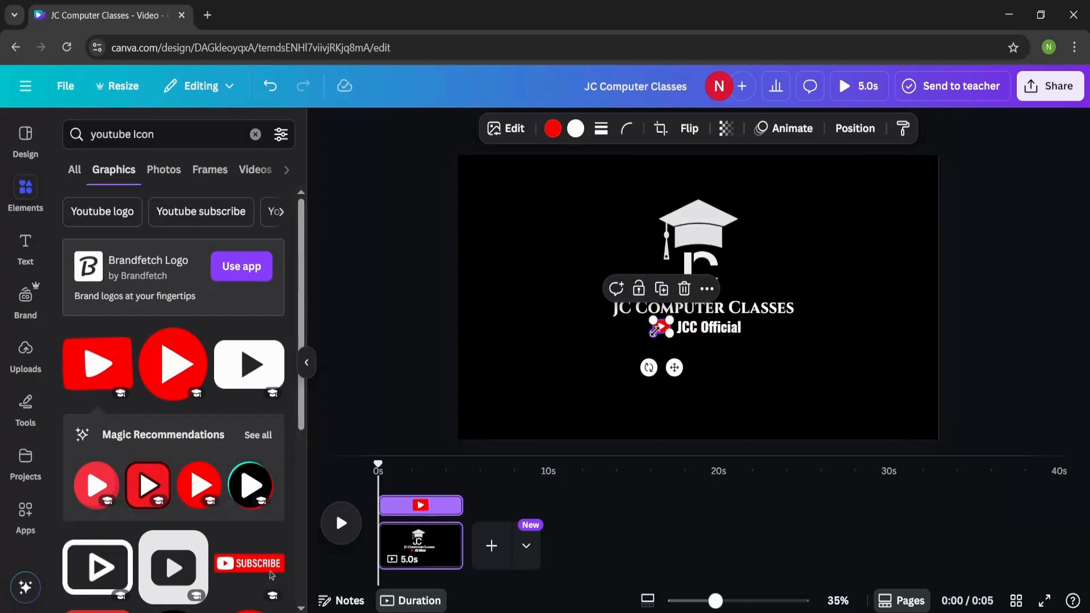
pyautogui.click(718, 368)
pyautogui.click(667, 327)
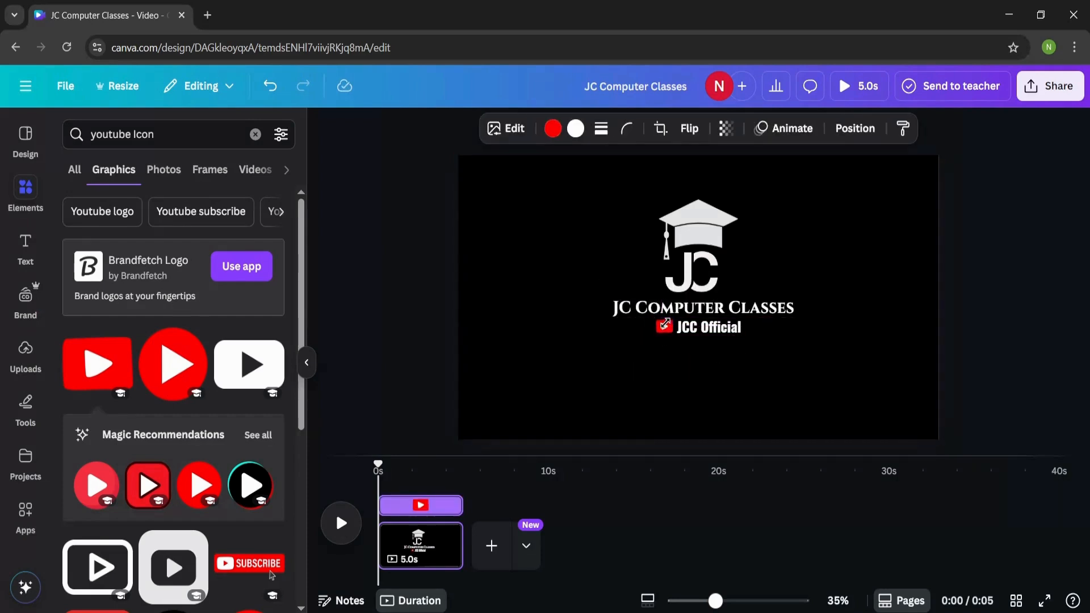
pyautogui.click(757, 380)
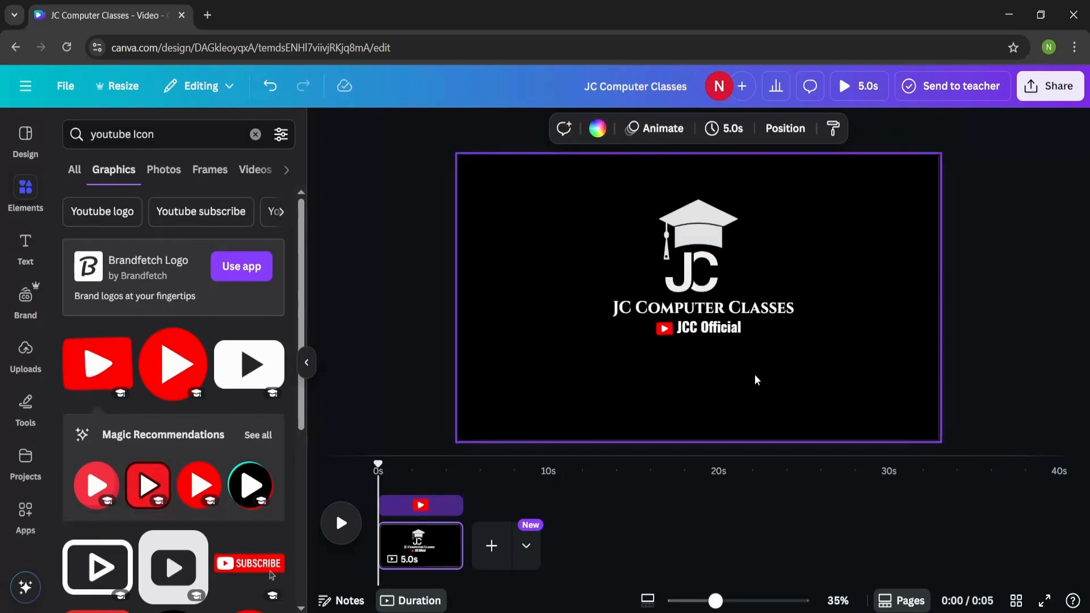
# Select all the logo elements together, enlarge them and centre the whole logo on the page
pyautogui.moveTo(612, 186); pyautogui.dragTo(794, 360)
pyautogui.moveTo(749, 258); pyautogui.dragTo(754, 288)
pyautogui.moveTo(798, 204); pyautogui.dragTo(834, 171)
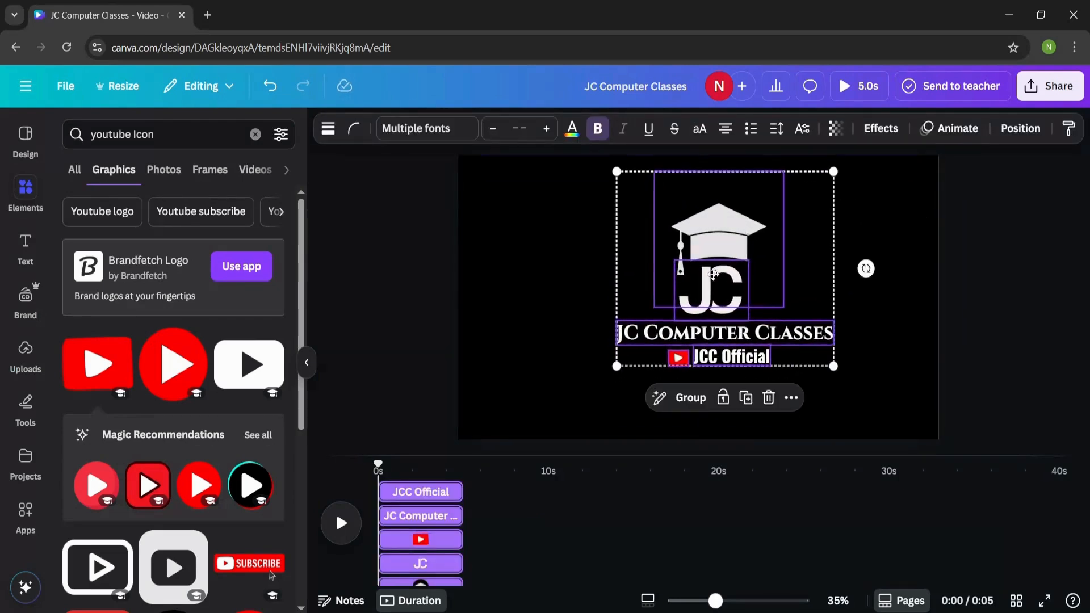
pyautogui.moveTo(714, 275); pyautogui.dragTo(685, 299)
pyautogui.moveTo(808, 195); pyautogui.dragTo(822, 193)
pyautogui.moveTo(726, 250)
pyautogui.mouseDown()
pyautogui.moveTo(714, 267)
pyautogui.moveTo(722, 255)
pyautogui.mouseUp()
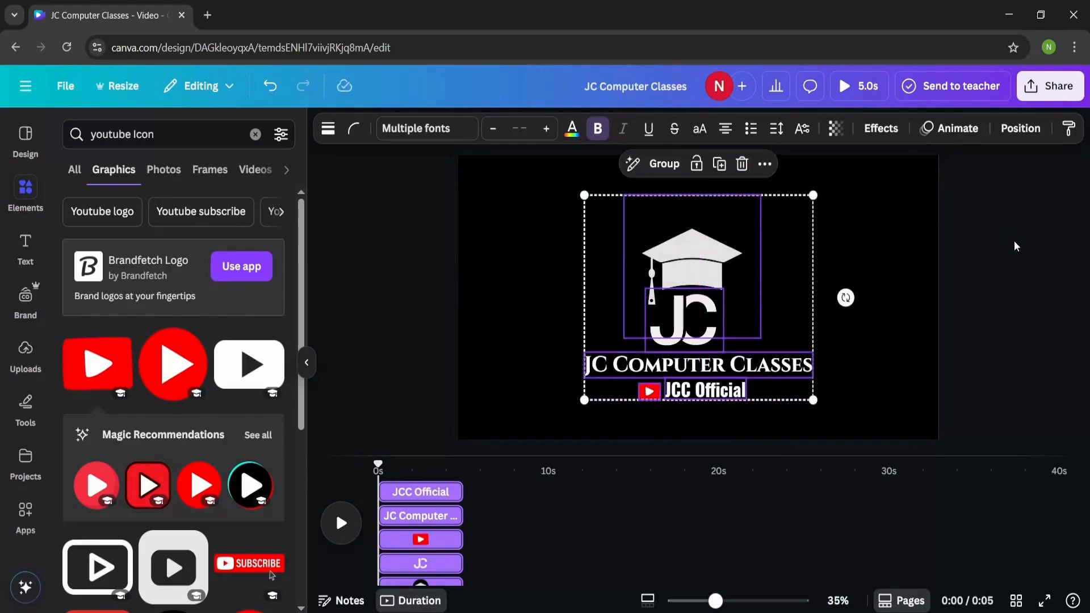
pyautogui.click(1017, 246)
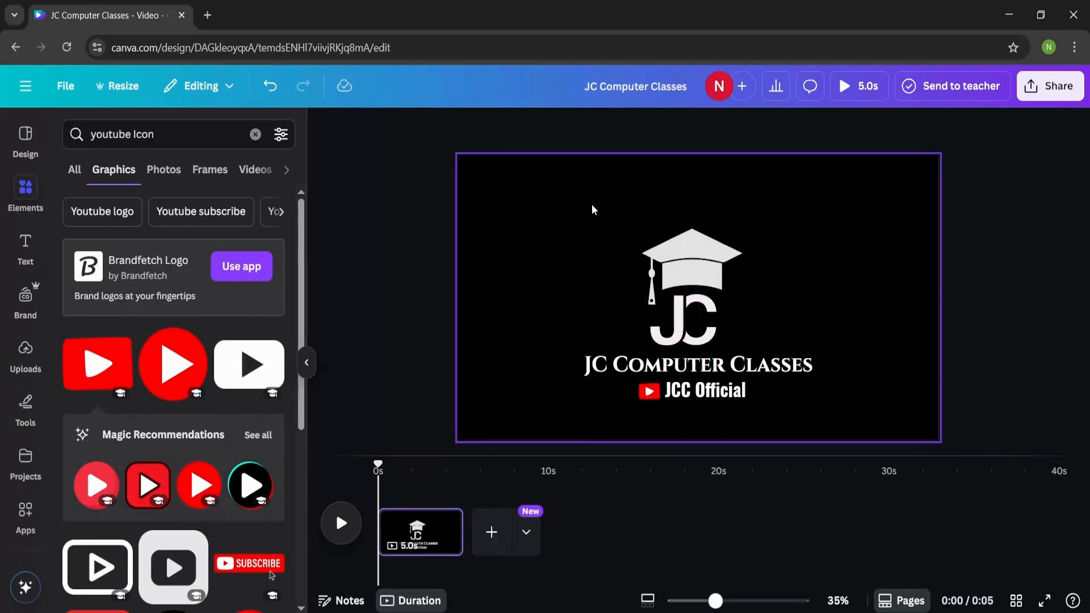
pyautogui.moveTo(592, 210); pyautogui.dragTo(775, 374)
pyautogui.click(1058, 319)
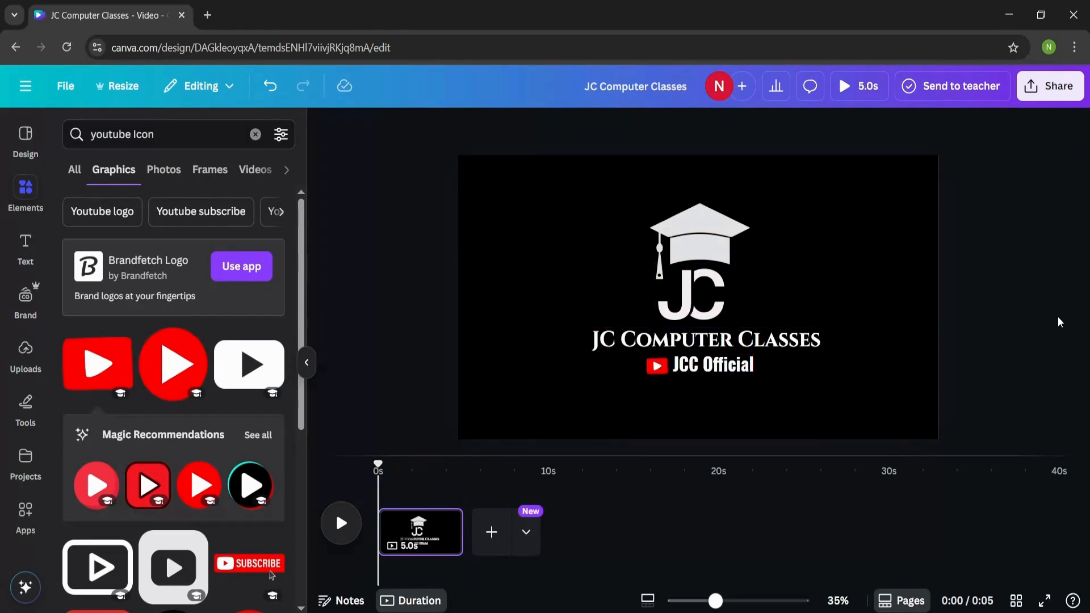
# Download the design as a JPG at quality 100
pyautogui.click(1039, 91)
pyautogui.click(832, 391)
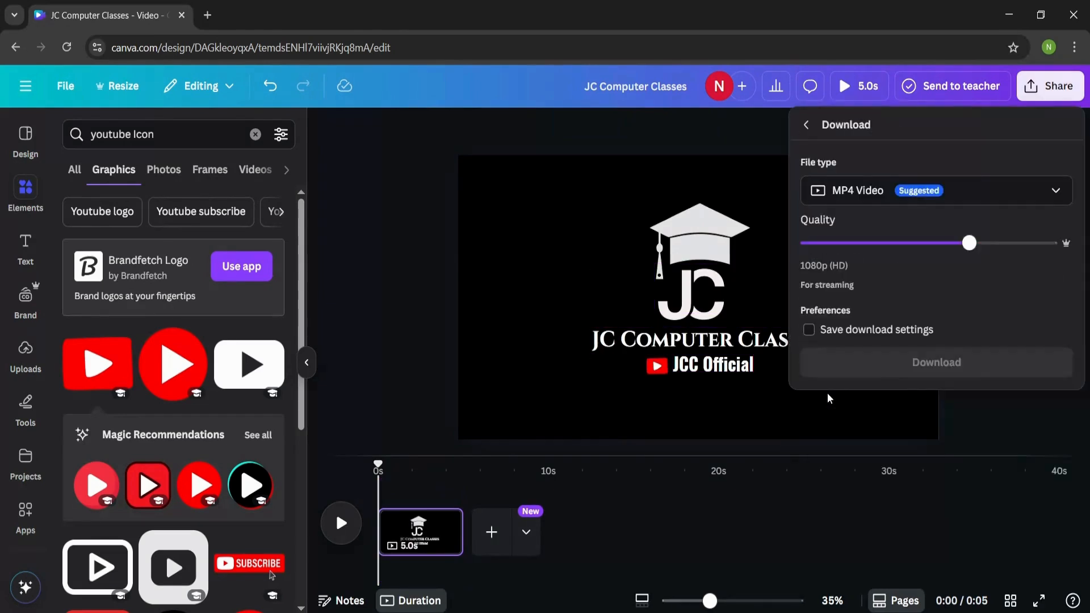
pyautogui.click(899, 190)
pyautogui.click(841, 230)
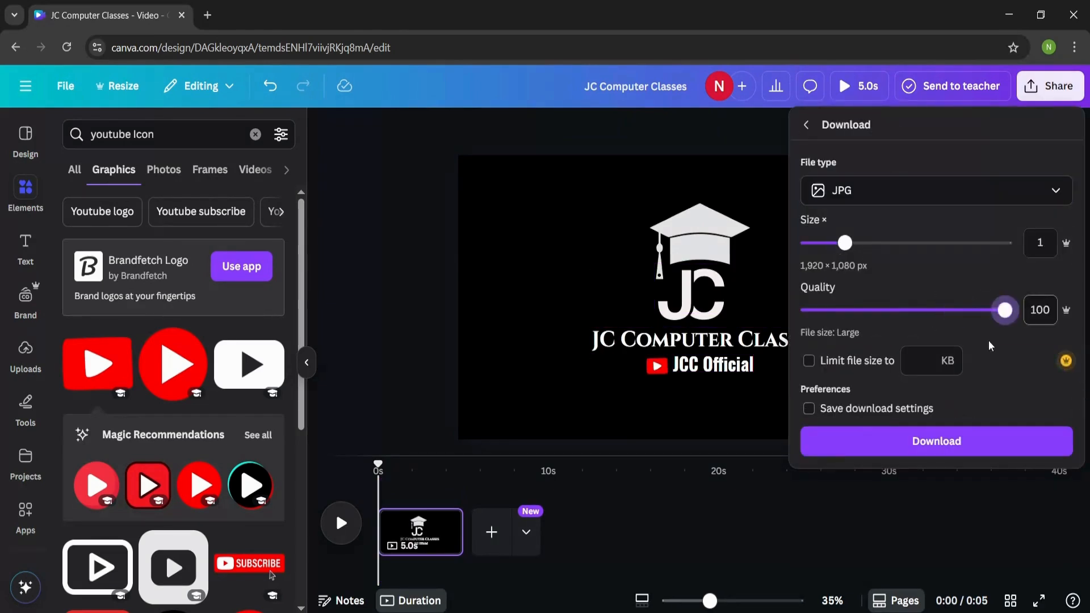
pyautogui.click(879, 443)
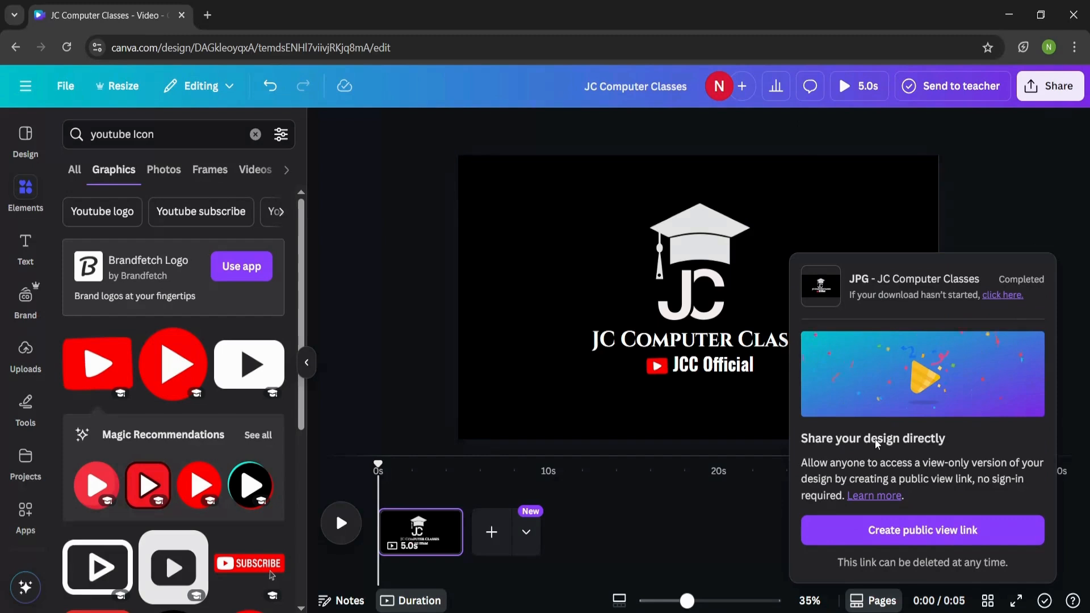
# Add a blank second page and open the full Apparel collection in the Mockups app
pyautogui.click(492, 533)
pyautogui.click(25, 514)
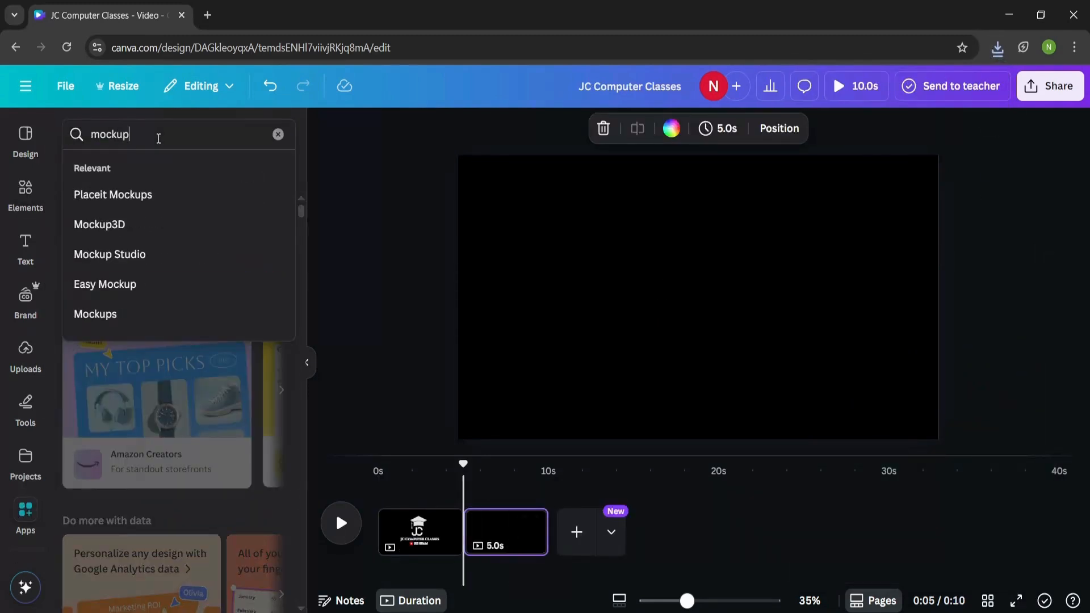
pyautogui.press('Return')
pyautogui.click(83, 201)
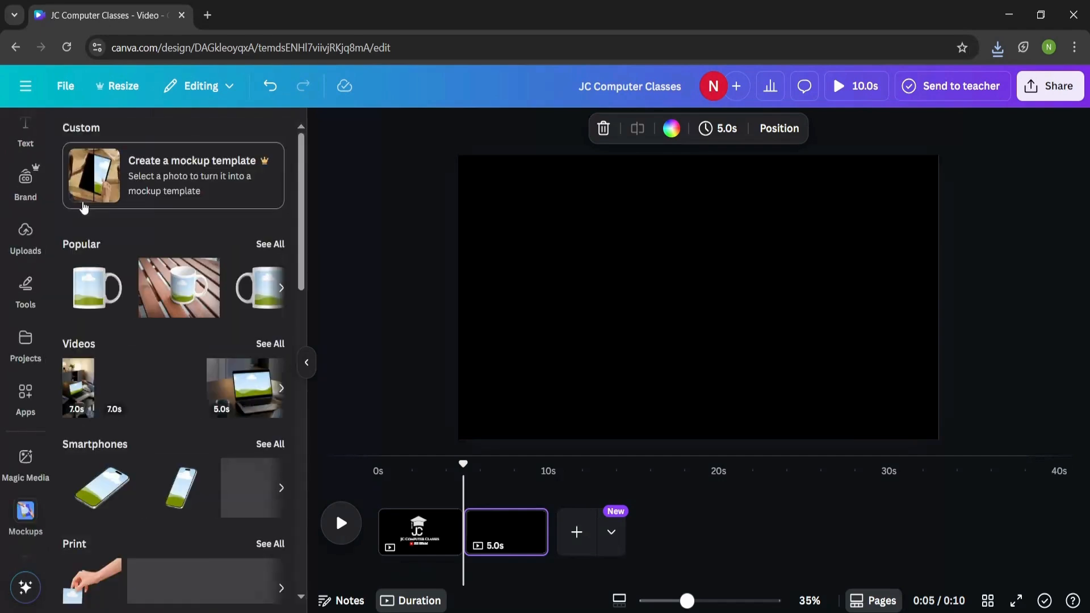
pyautogui.scroll(-4, 278, 438)
pyautogui.click(277, 438)
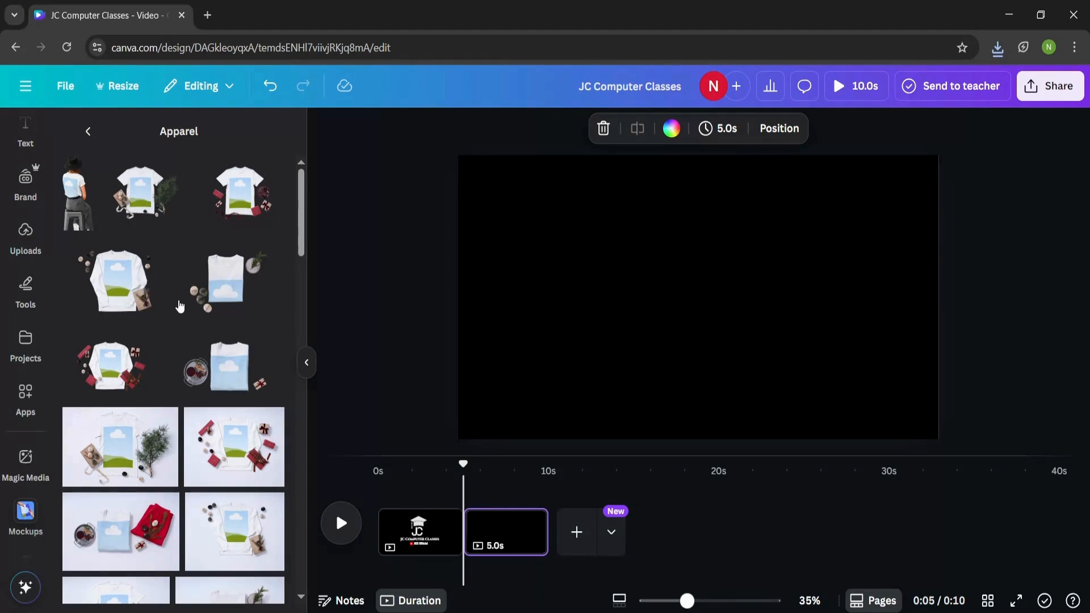
# Place the white long-sleeve shirt mockup with the brown card on the second page, enlarge it and centre it
pyautogui.click(567, 319)
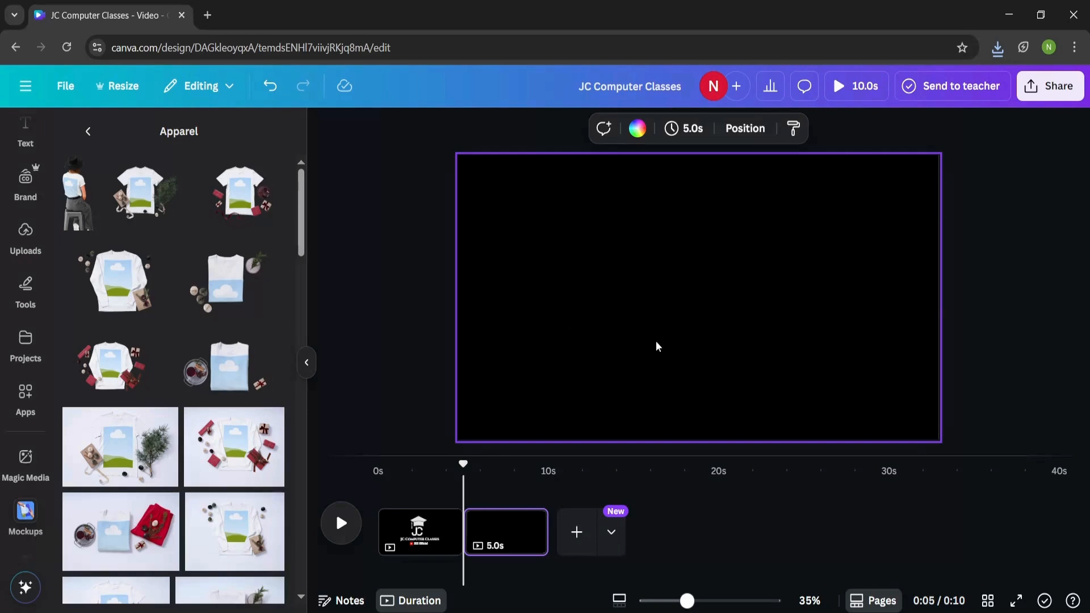
pyautogui.moveTo(700, 318); pyautogui.dragTo(660, 340)
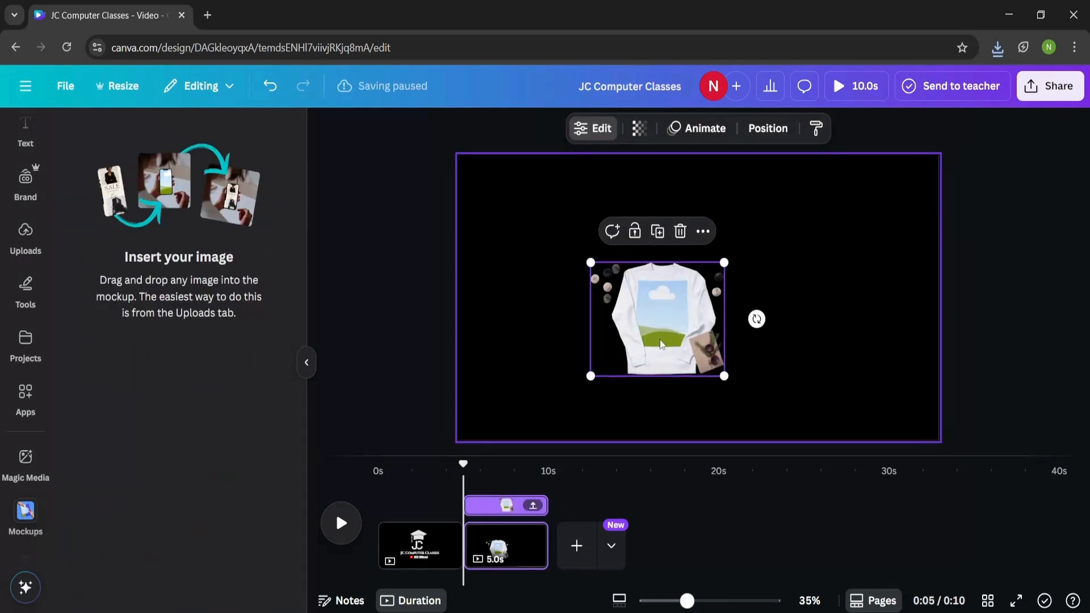
pyautogui.moveTo(692, 291); pyautogui.dragTo(719, 242)
pyautogui.moveTo(717, 290); pyautogui.dragTo(733, 306)
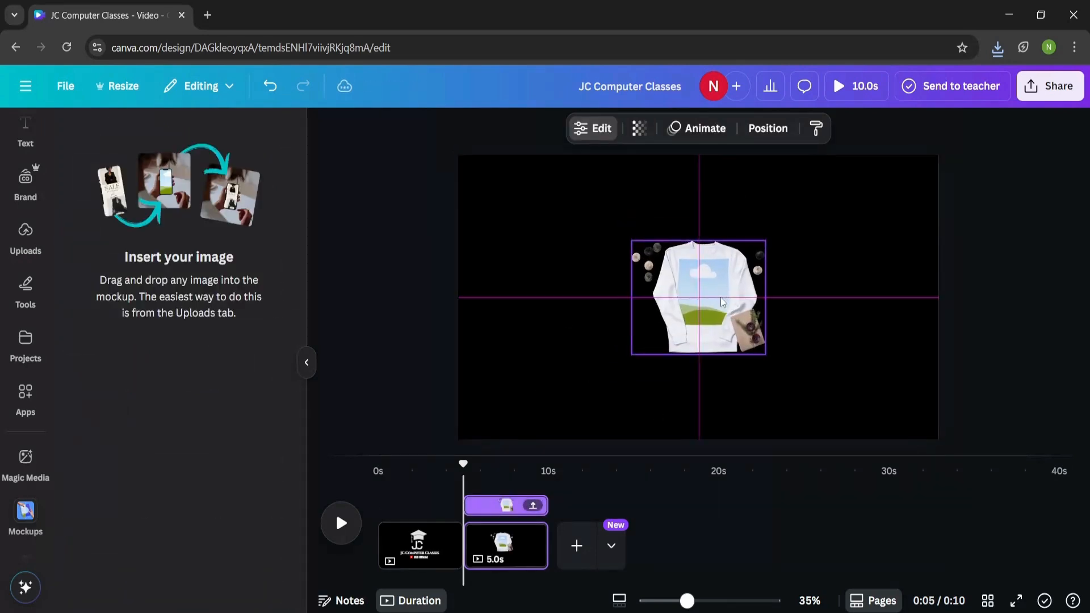
pyautogui.moveTo(766, 237); pyautogui.dragTo(883, 170)
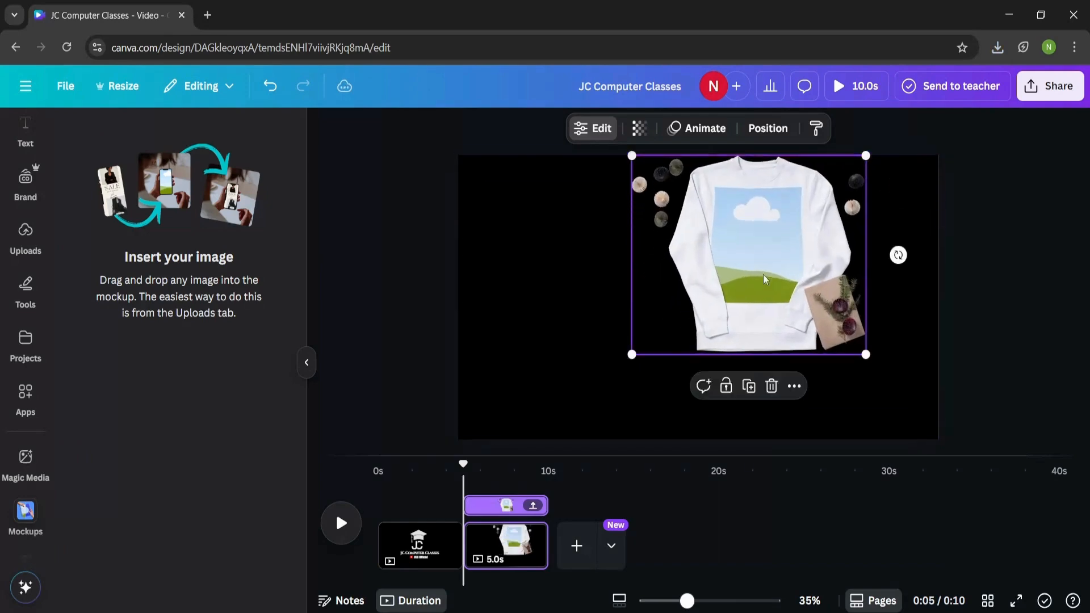
pyautogui.moveTo(768, 278); pyautogui.dragTo(718, 324)
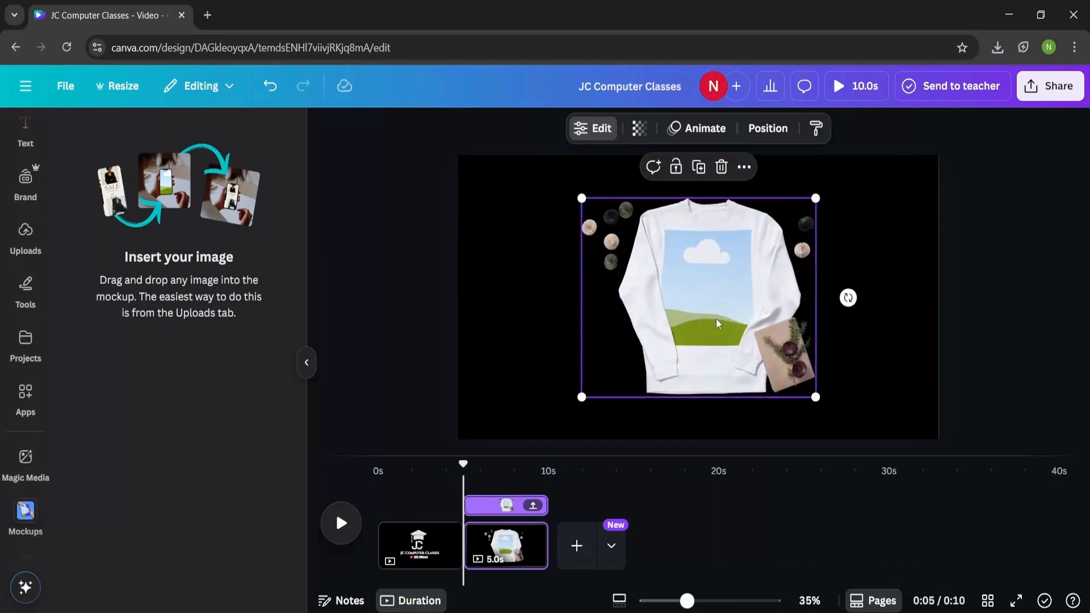
# Upload the JC Computer Classes JPG from Downloads and insert it into the long-sleeve shirt mockup
pyautogui.click(25, 235)
pyautogui.click(150, 174)
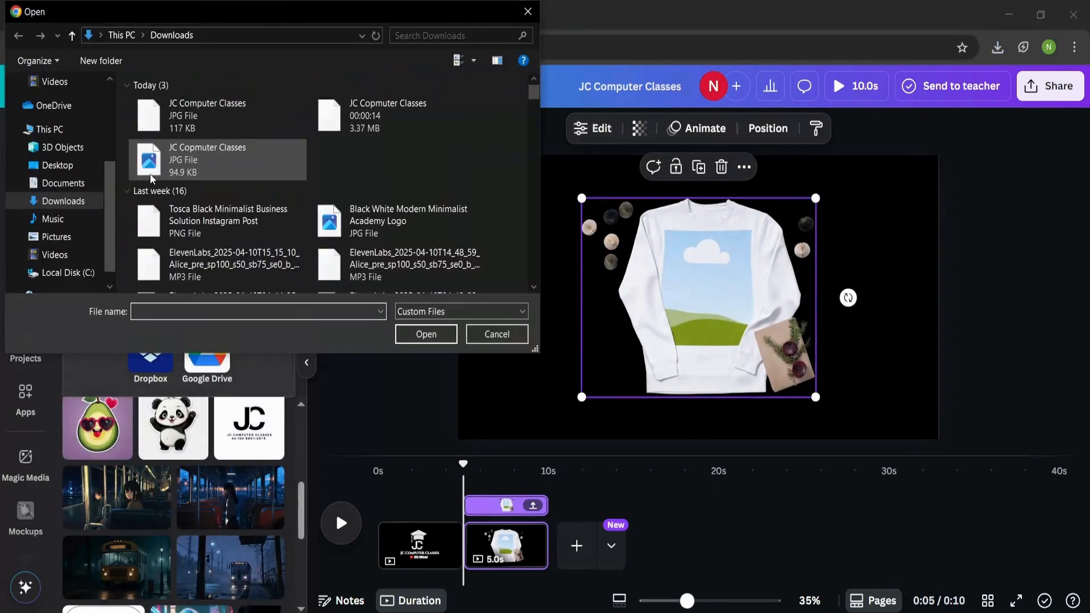
pyautogui.doubleClick(193, 118)
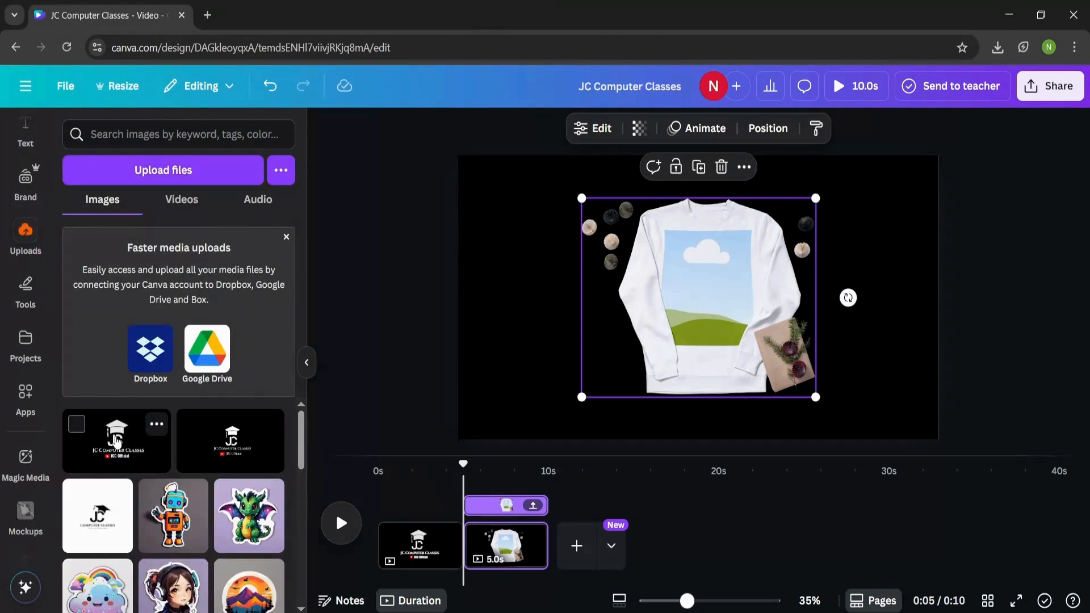
pyautogui.moveTo(116, 440); pyautogui.dragTo(659, 349)
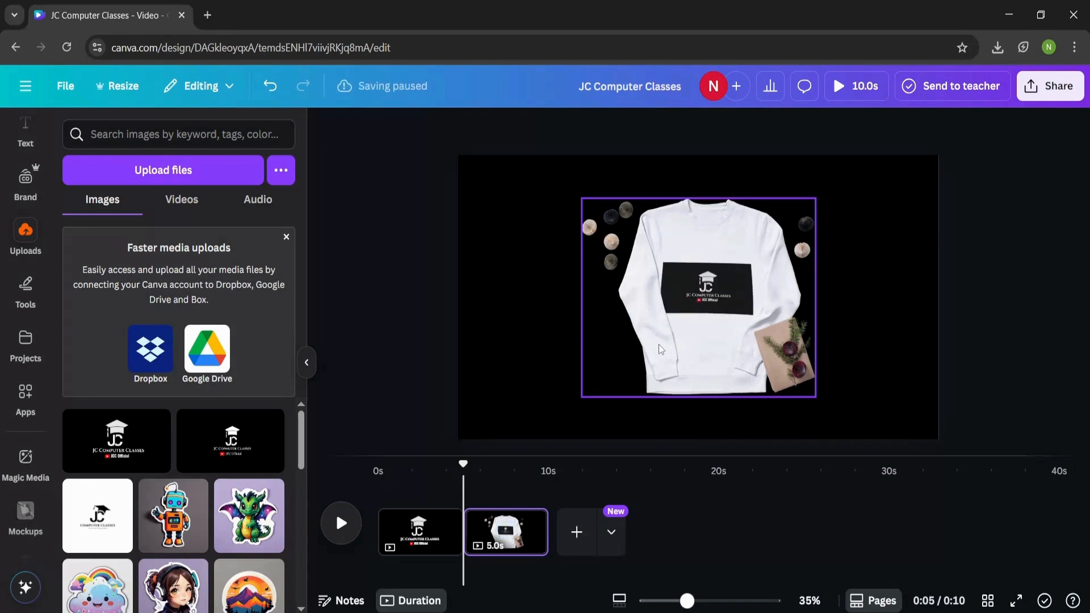
# Change the shirt mockup's color to solid black and apply the change
pyautogui.click(644, 372)
pyautogui.click(591, 128)
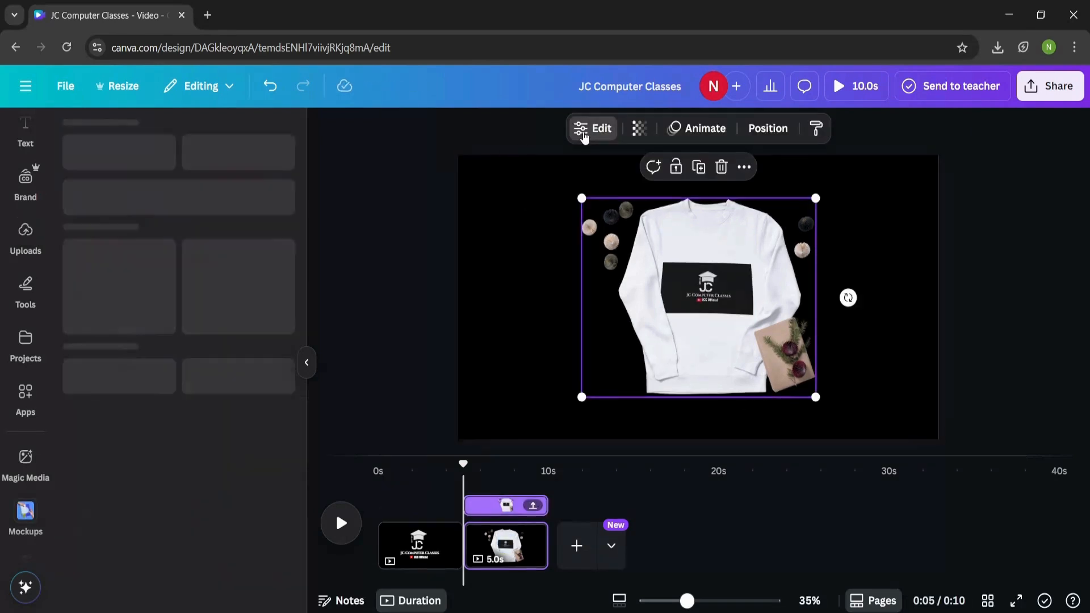
pyautogui.click(280, 454)
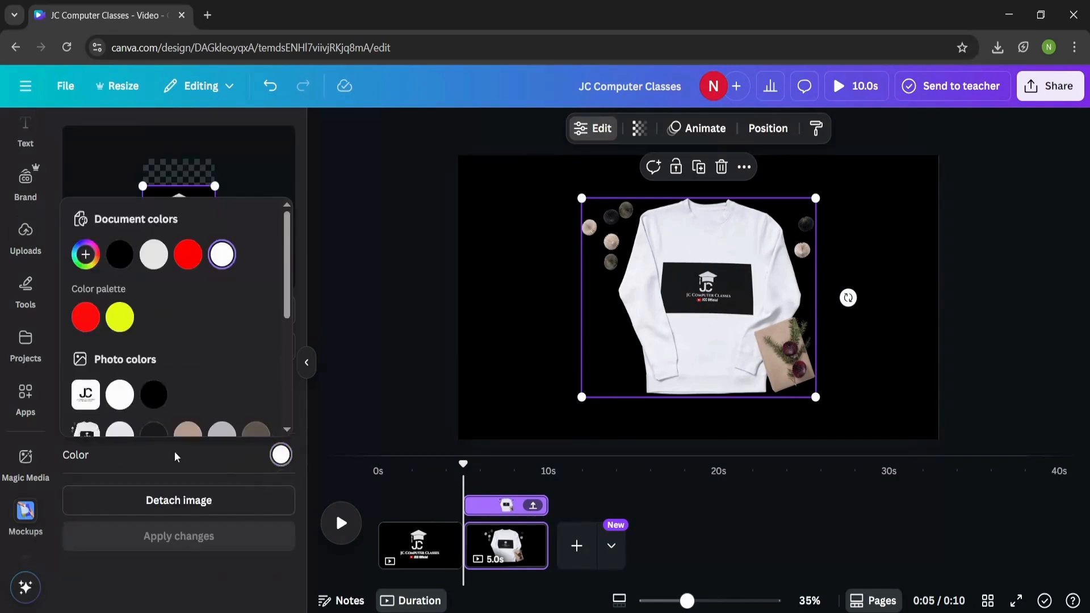
pyautogui.scroll(-3, 113, 341)
pyautogui.click(85, 364)
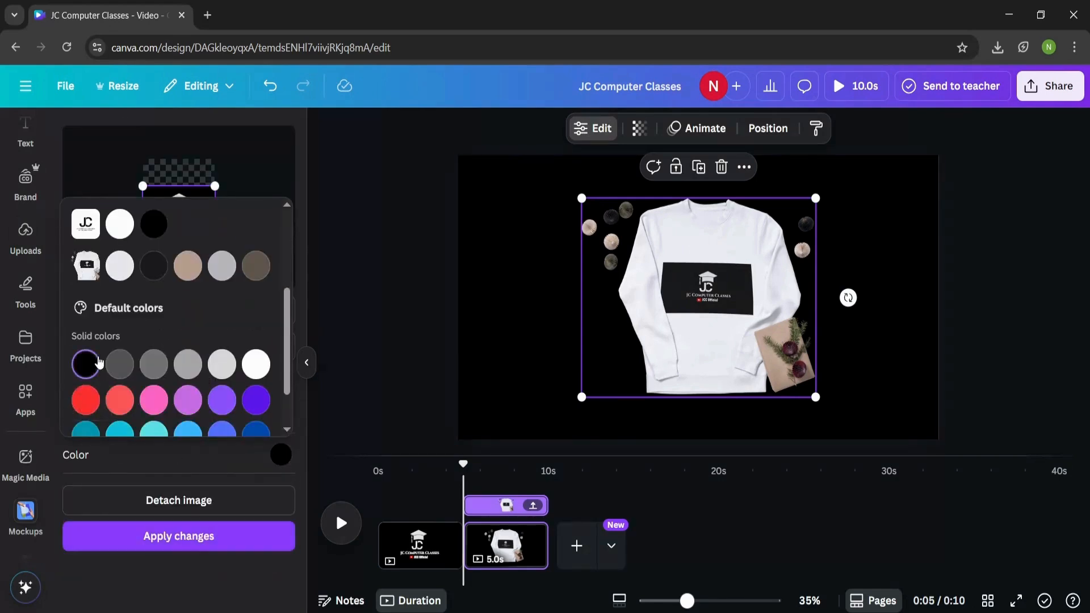
pyautogui.click(146, 540)
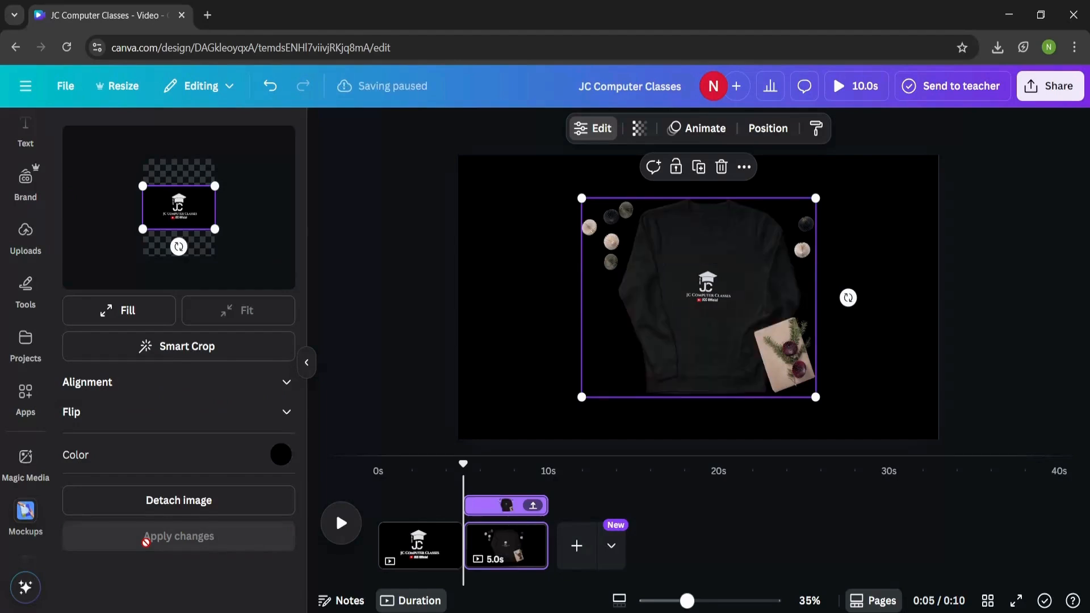
# Add a blank third page and browse the Apparel mockups down to the plain T-shirts and hoodies
pyautogui.click(576, 546)
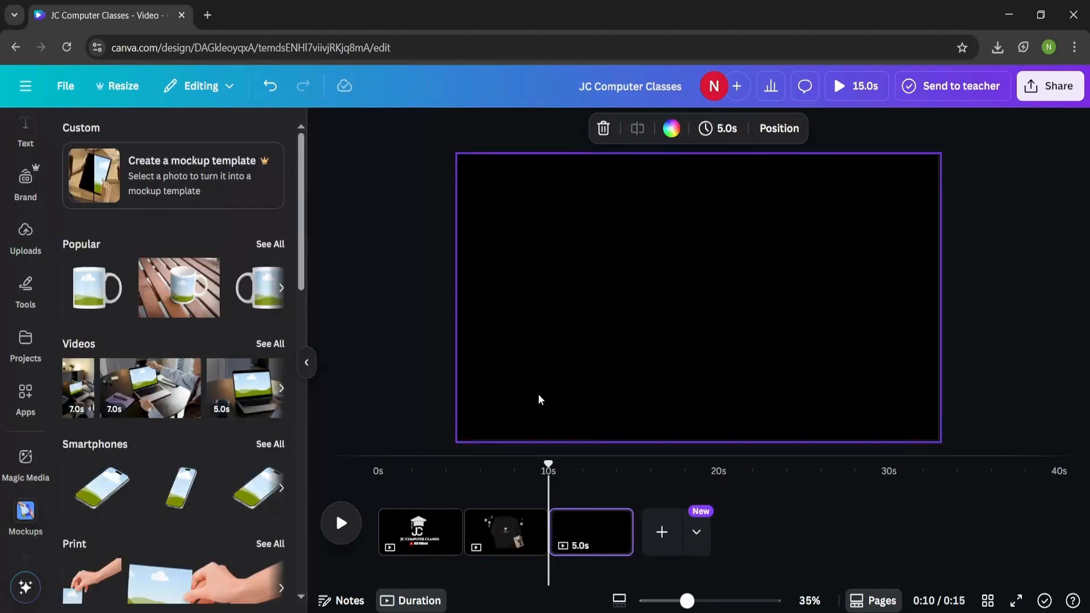
pyautogui.scroll(-5, 171, 397)
pyautogui.click(273, 359)
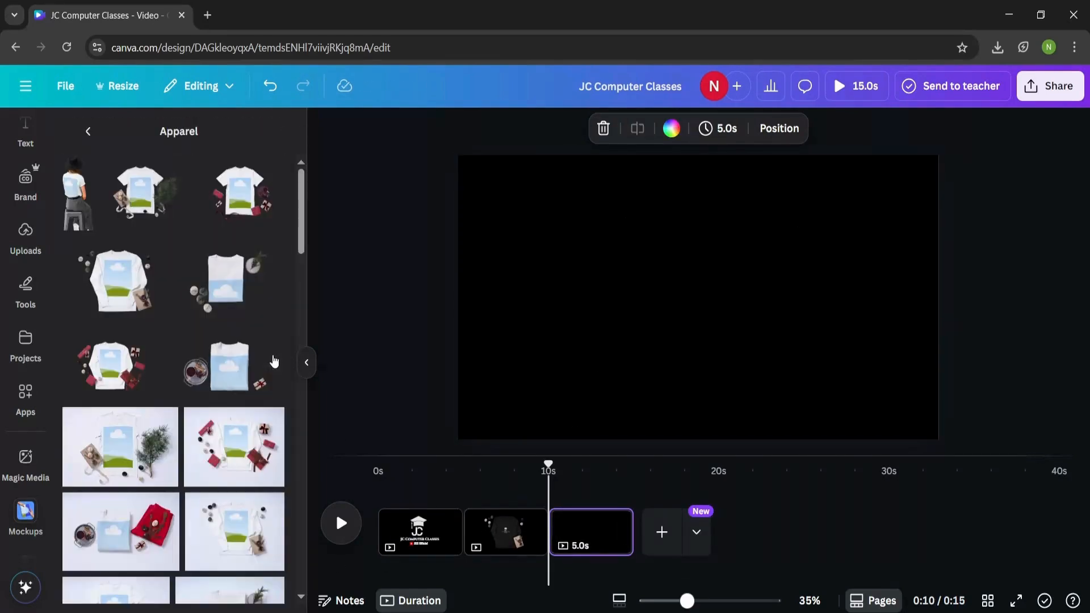
pyautogui.scroll(-5, 200, 507)
pyautogui.scroll(-1, 187, 483)
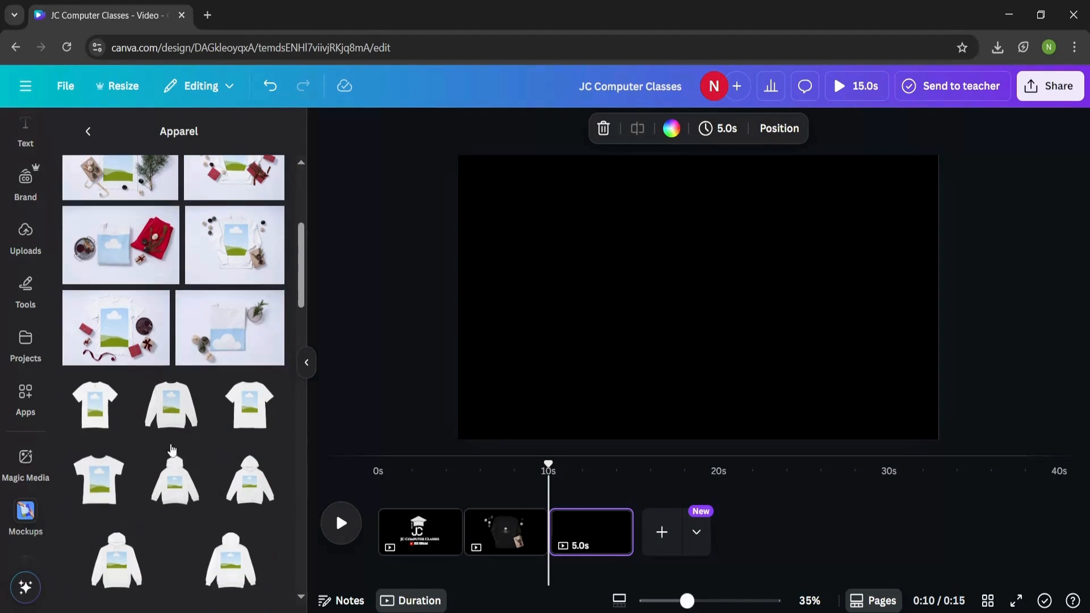
pyautogui.click(508, 340)
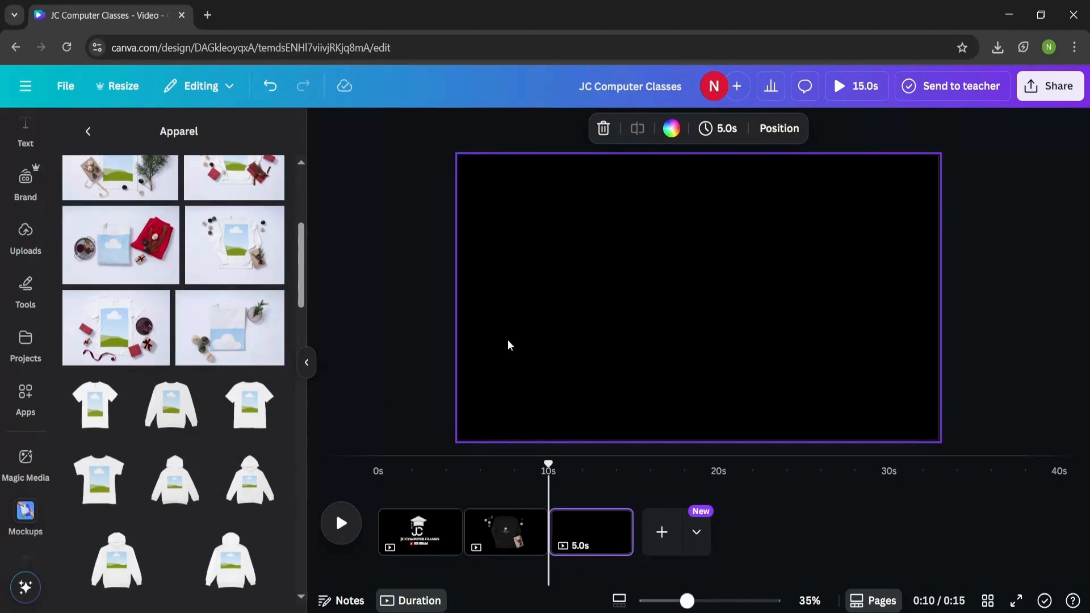
pyautogui.click(604, 329)
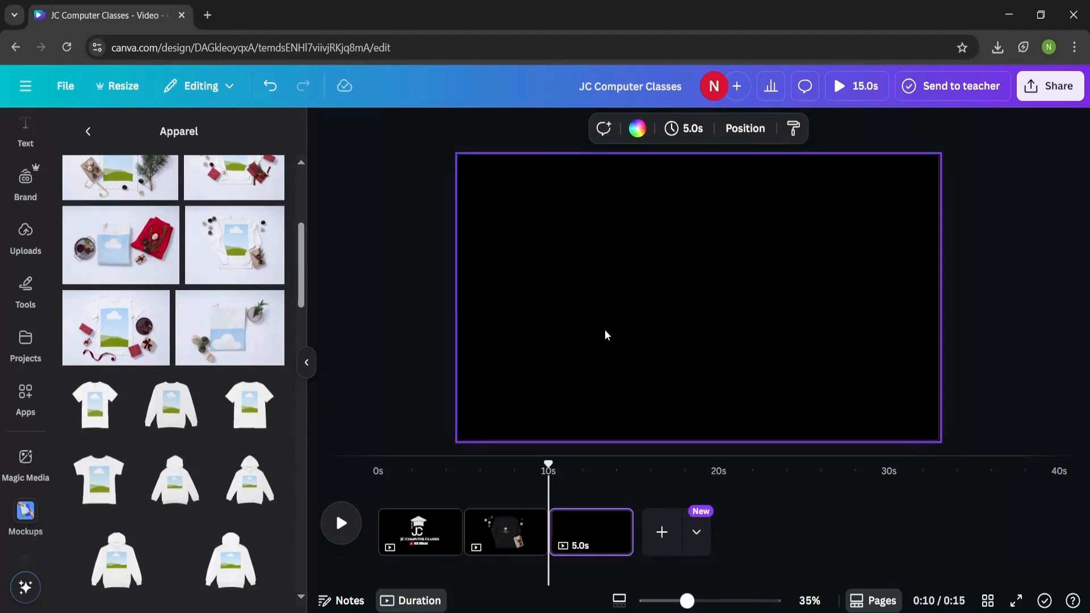
# Add the uploaded JC Computer Classes logo image to the third page
pyautogui.click(27, 230)
pyautogui.click(119, 440)
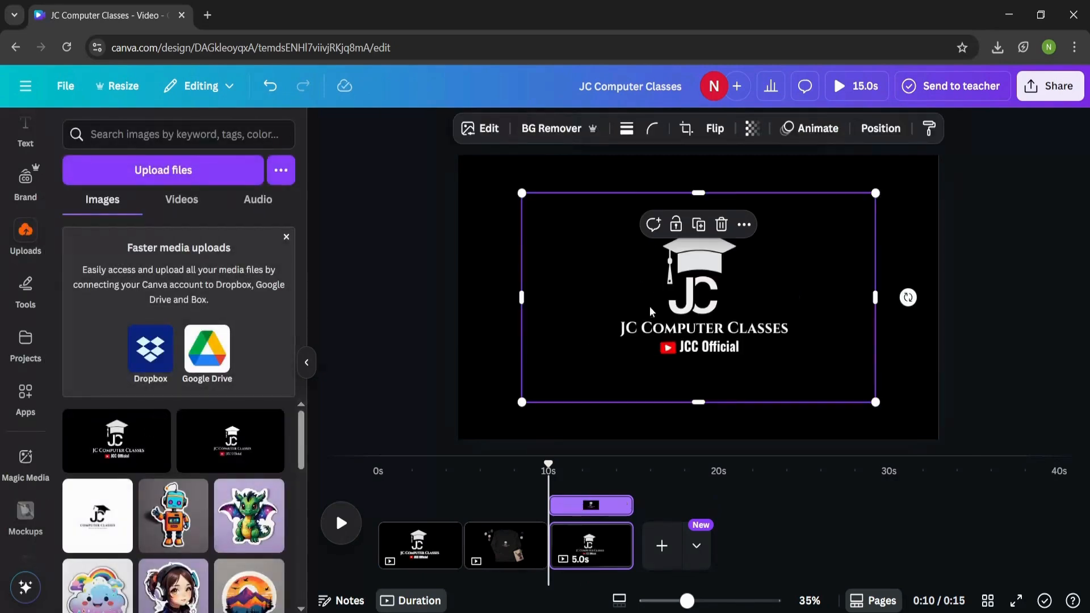
# Place the logo image on the plain T-shirt mockup on the third page and change the shirt's color to solid black
pyautogui.moveTo(669, 306); pyautogui.dragTo(668, 324)
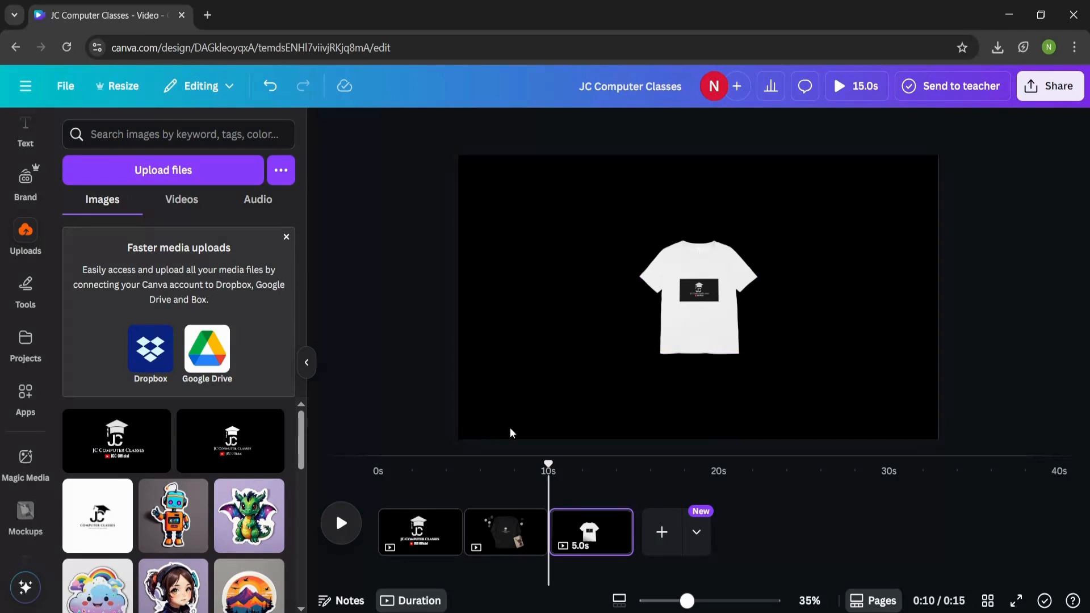
pyautogui.click(679, 301)
pyautogui.click(595, 122)
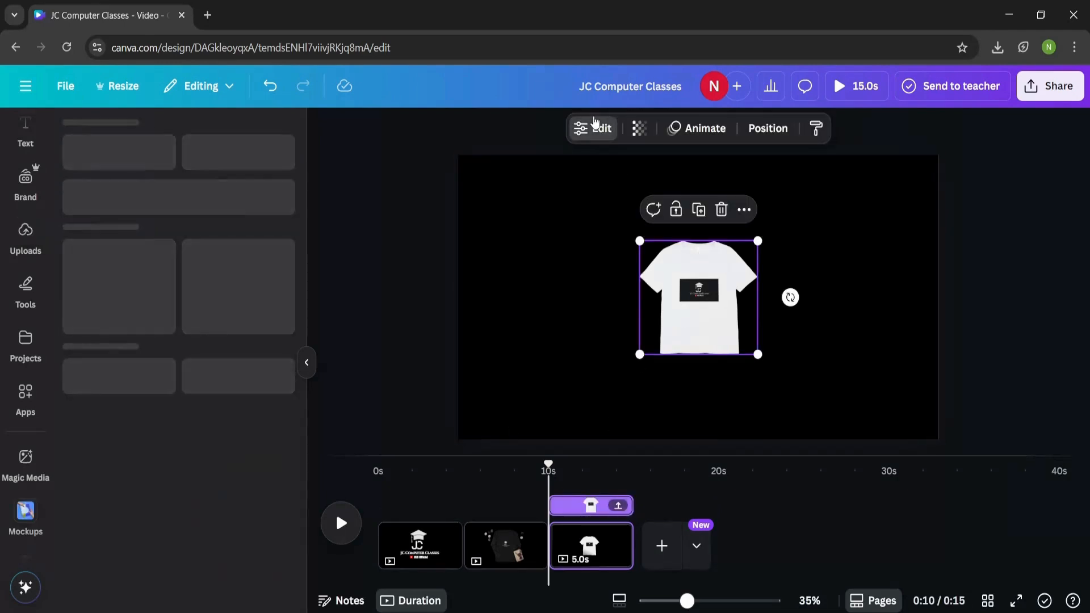
pyautogui.click(280, 454)
pyautogui.scroll(-4, 227, 375)
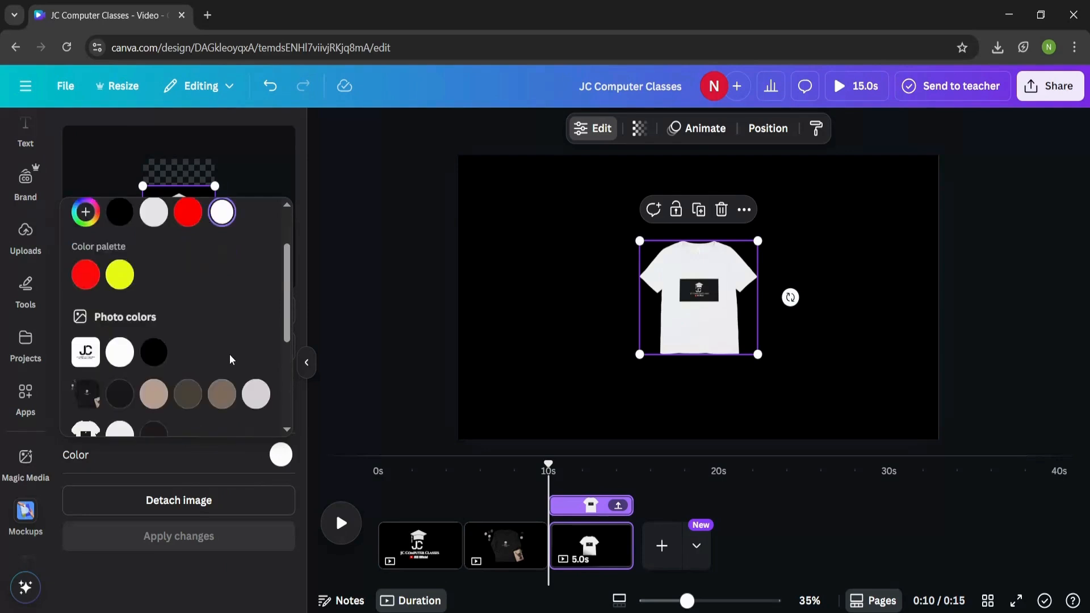
pyautogui.click(86, 348)
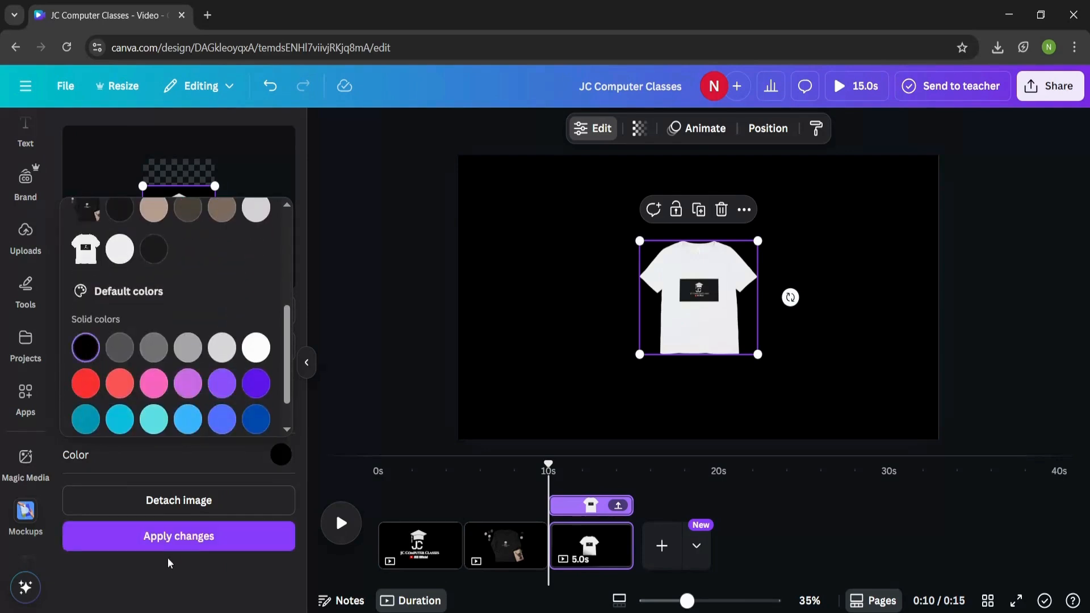
pyautogui.click(171, 537)
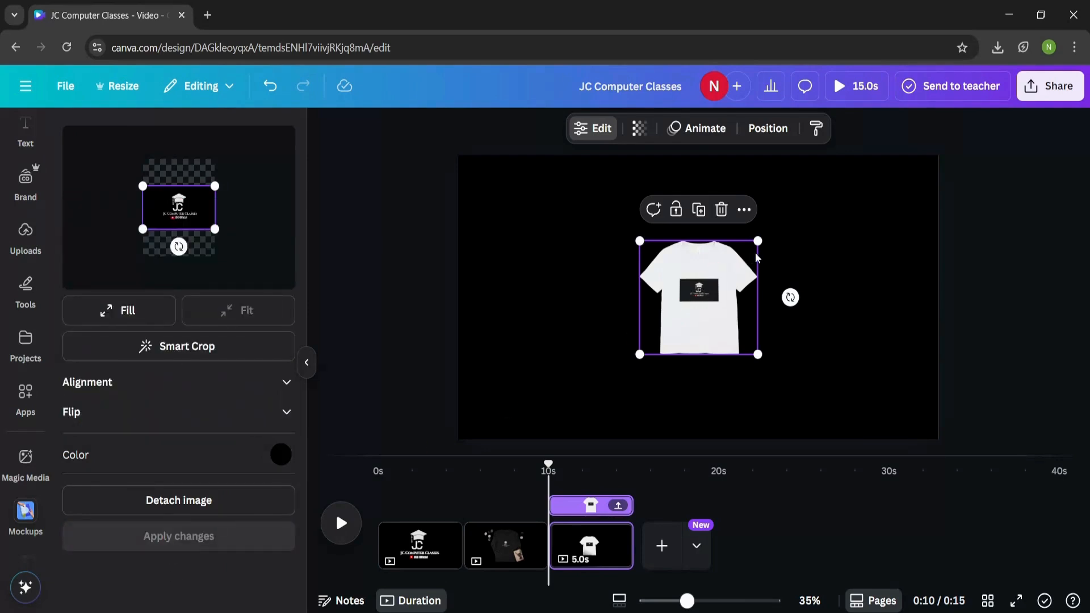
# Enlarge the black T-shirt mockup so it fills most of the third page's height
pyautogui.moveTo(793, 210); pyautogui.dragTo(873, 192)
pyautogui.moveTo(777, 258); pyautogui.dragTo(737, 297)
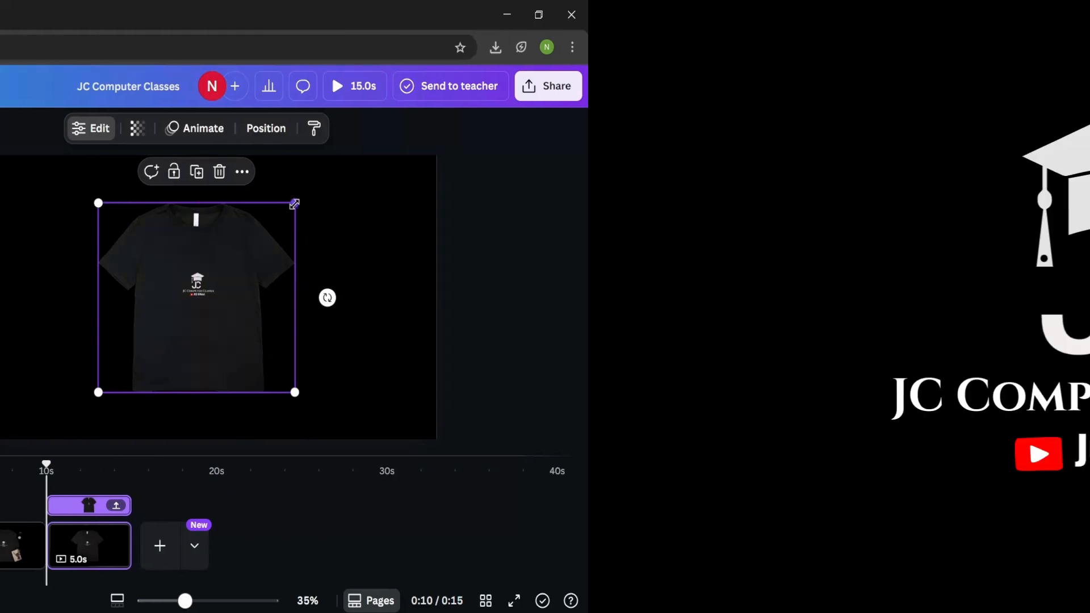